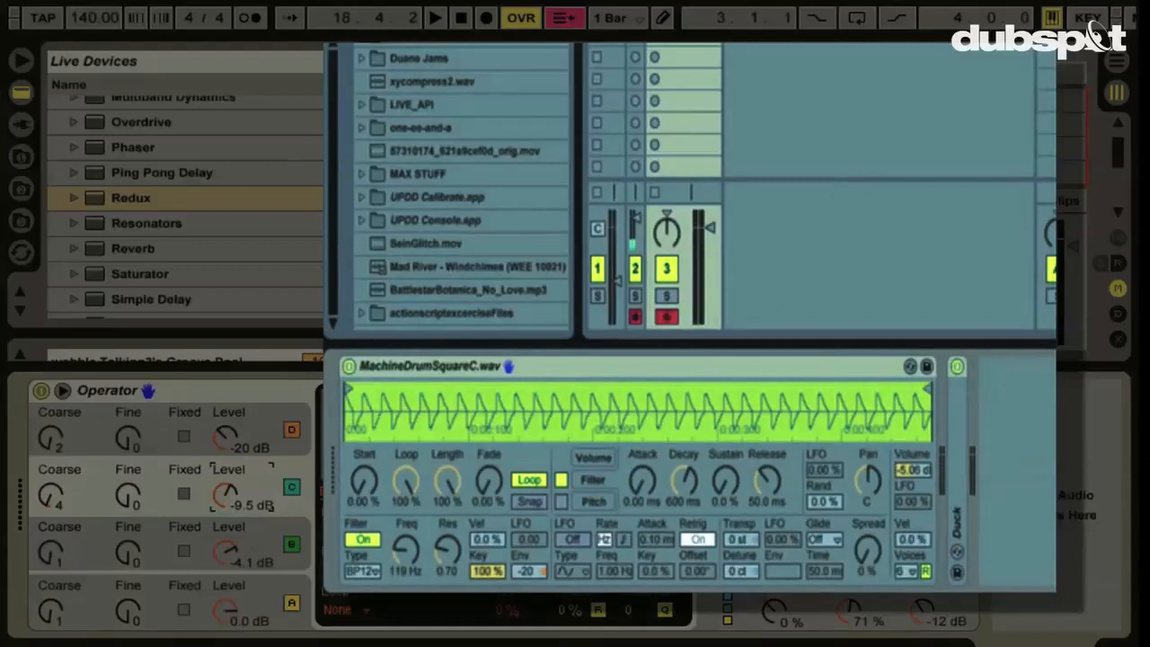
Step: Switch the LFO on and sync its rate to tempo at 1/8
{"action": "left_click", "coordinate": [573, 539]}
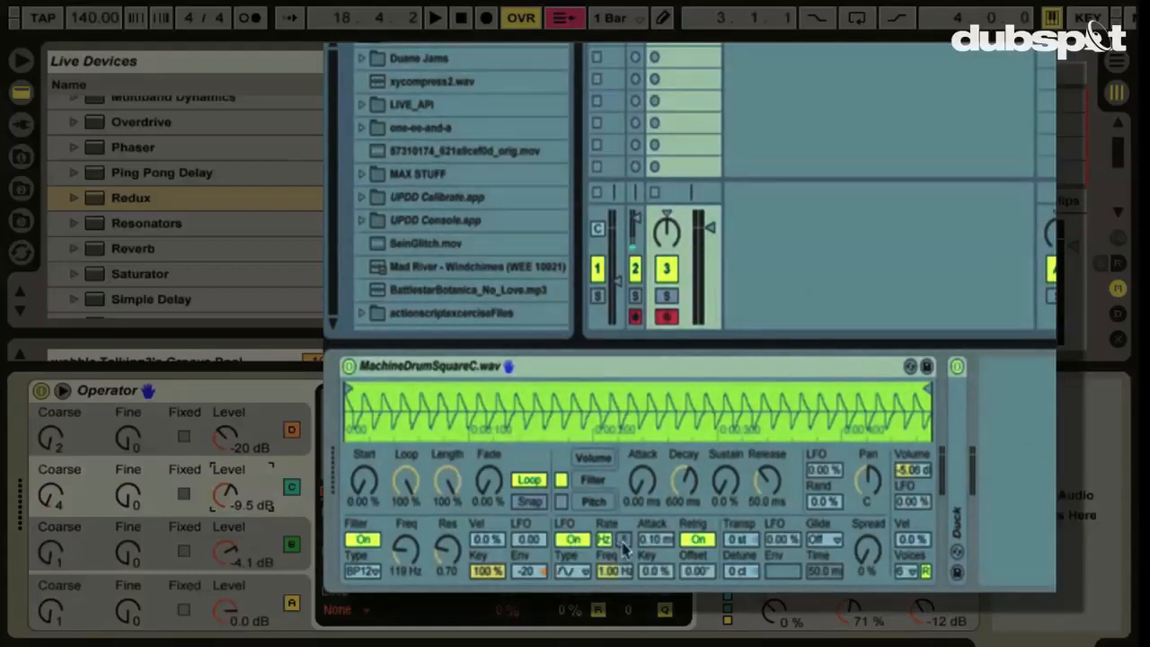
{"action": "left_click", "coordinate": [622, 539]}
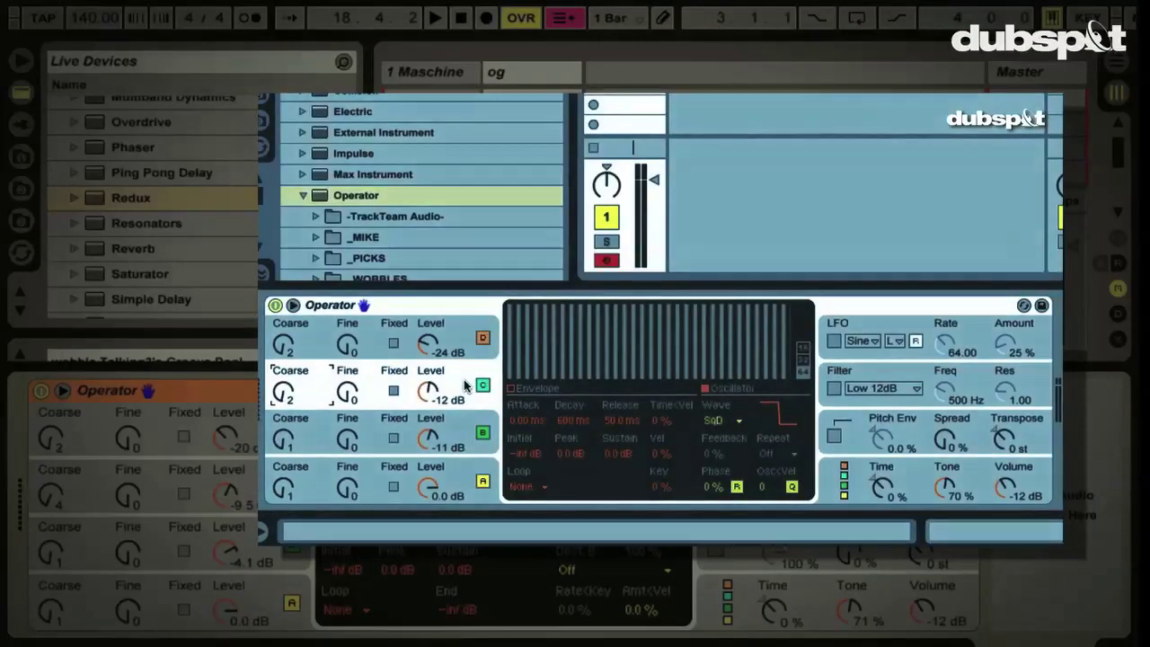
Step: Turn on Operator's filter as Low SVF, raise its cutoff and show the LFO display
{"action": "left_click", "coordinate": [839, 370]}
{"action": "left_click", "coordinate": [882, 388]}
{"action": "left_click", "coordinate": [875, 175]}
{"action": "left_click_drag", "start_coordinate": [943, 395], "coordinate": [943, 377]}
{"action": "left_click", "coordinate": [837, 323]}
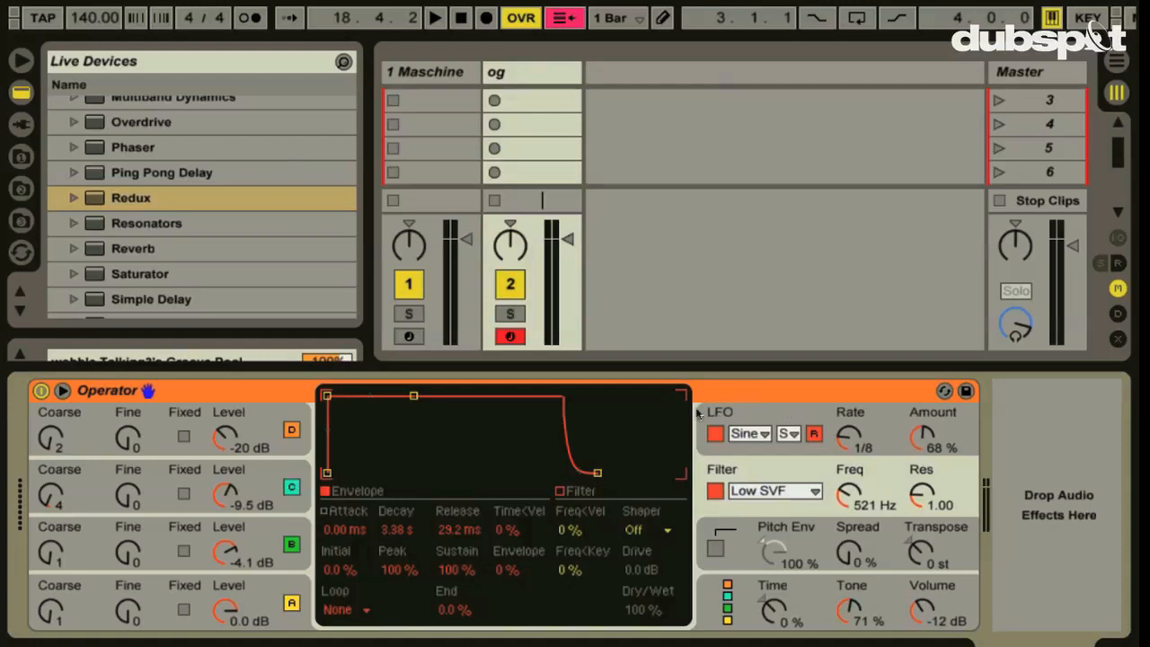
Step: Switch off operators D, C and B so only operator A sounds
{"action": "left_click", "coordinate": [292, 429]}
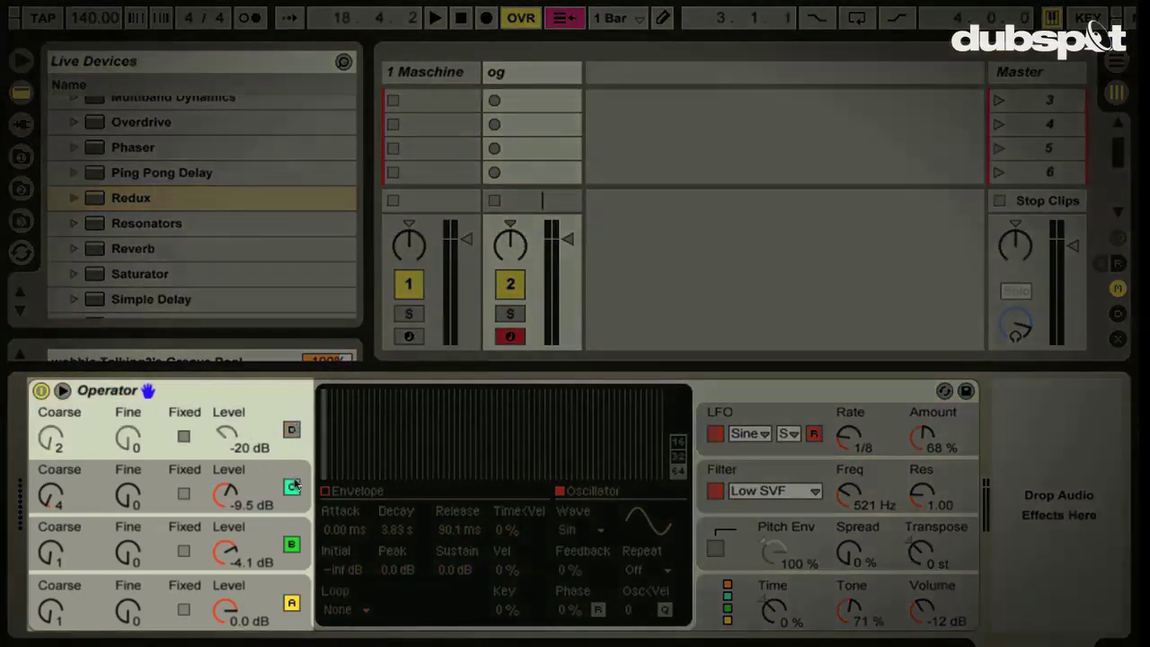
{"action": "left_click", "coordinate": [292, 487]}
{"action": "left_click", "coordinate": [294, 487]}
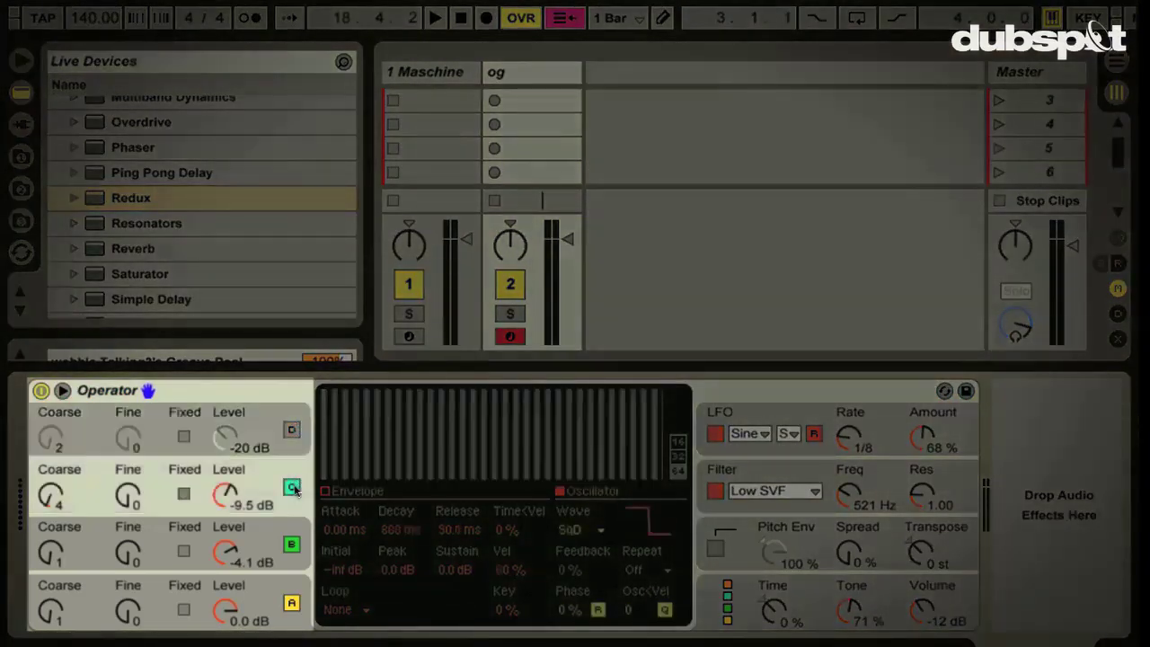
{"action": "left_click", "coordinate": [292, 546]}
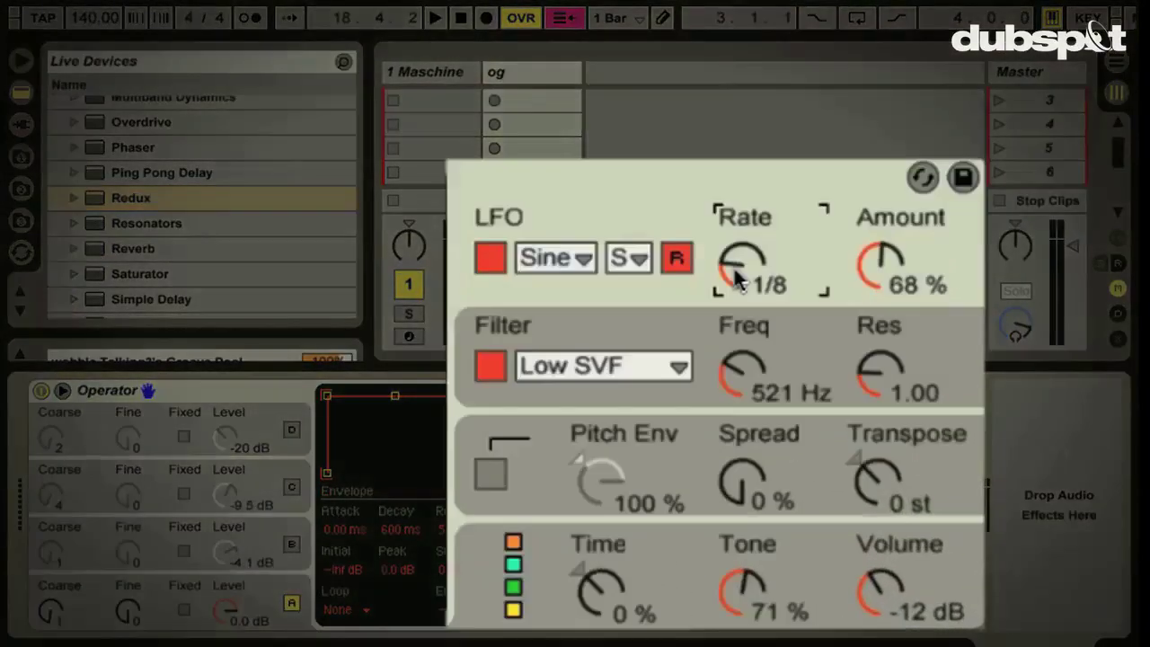
Step: Slow the LFO rate to 1/2 and raise filter resonance to about 5.13
{"action": "left_click_drag", "start_coordinate": [848, 441], "coordinate": [849, 422]}
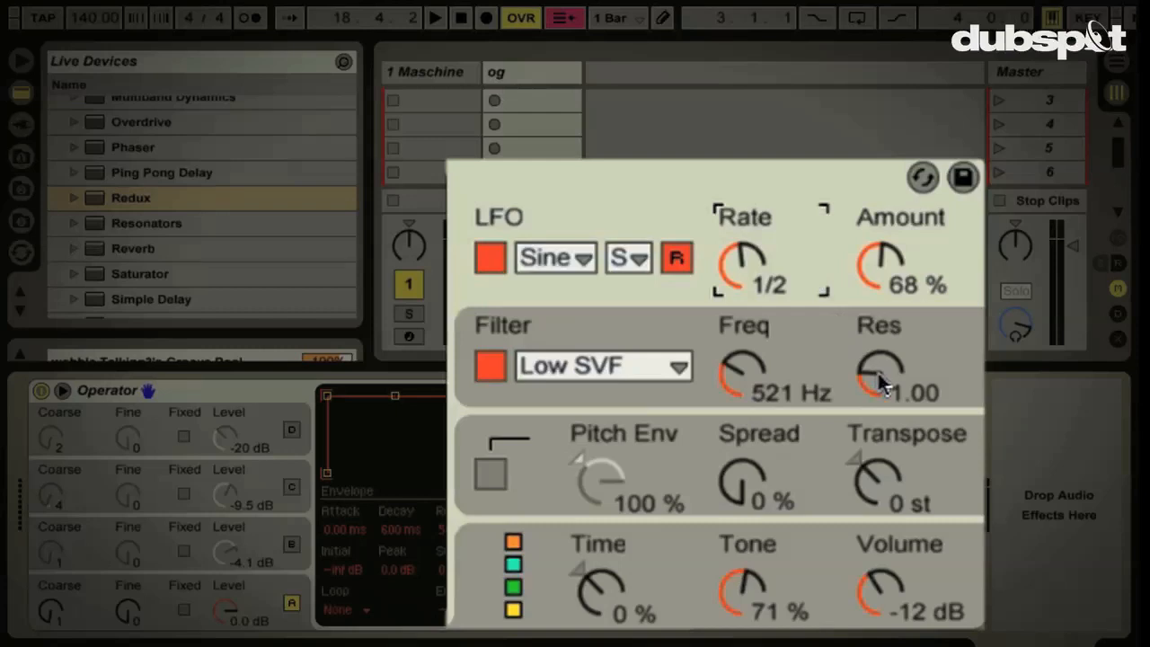
{"action": "left_click_drag", "start_coordinate": [882, 384], "coordinate": [879, 384]}
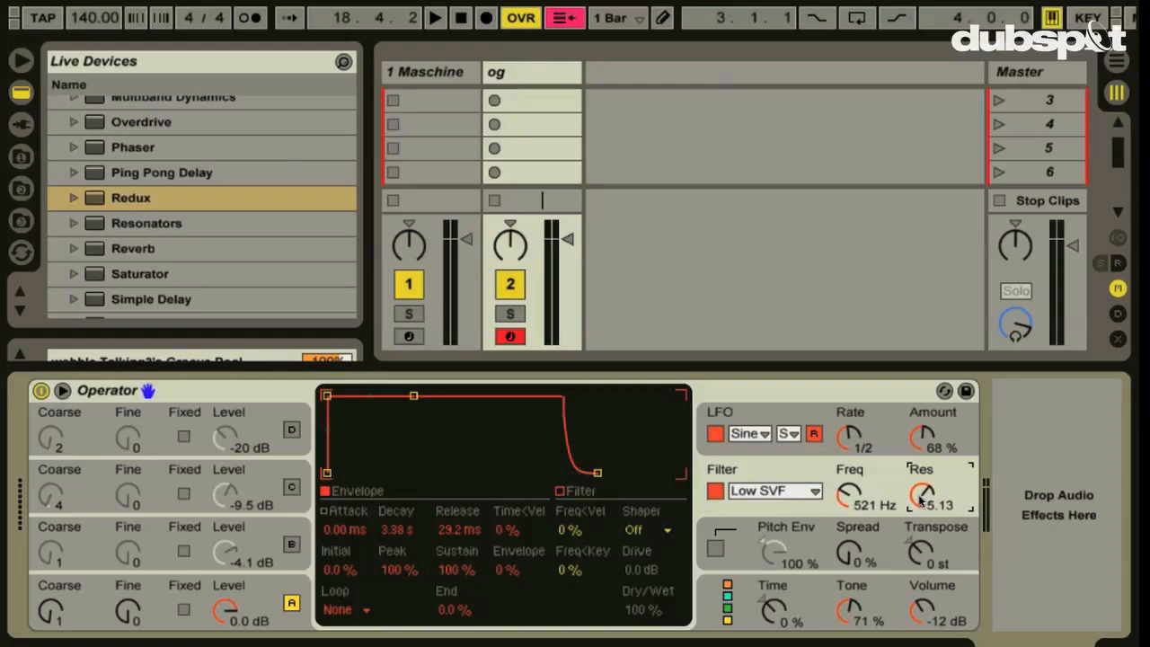
{"action": "scroll", "coordinate": [905, 496], "scroll_direction": "right", "scroll_amount": 3}
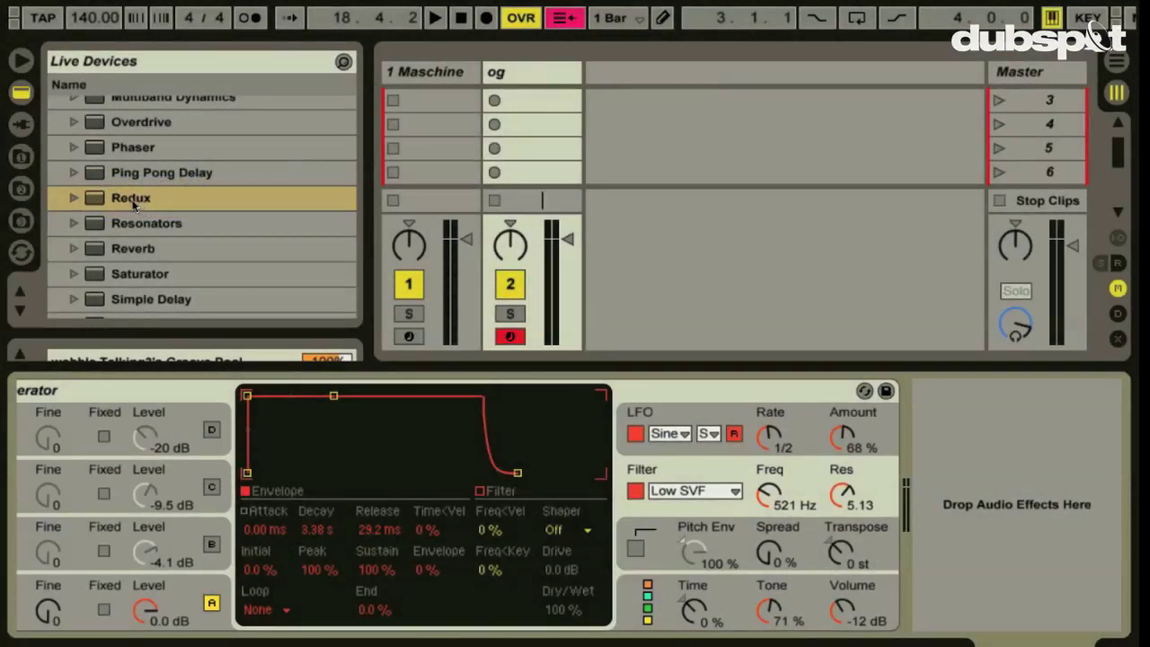
Step: Add Redux after Operator and raise its downsampling to about 17 in Hard mode
{"action": "left_click", "coordinate": [132, 198]}
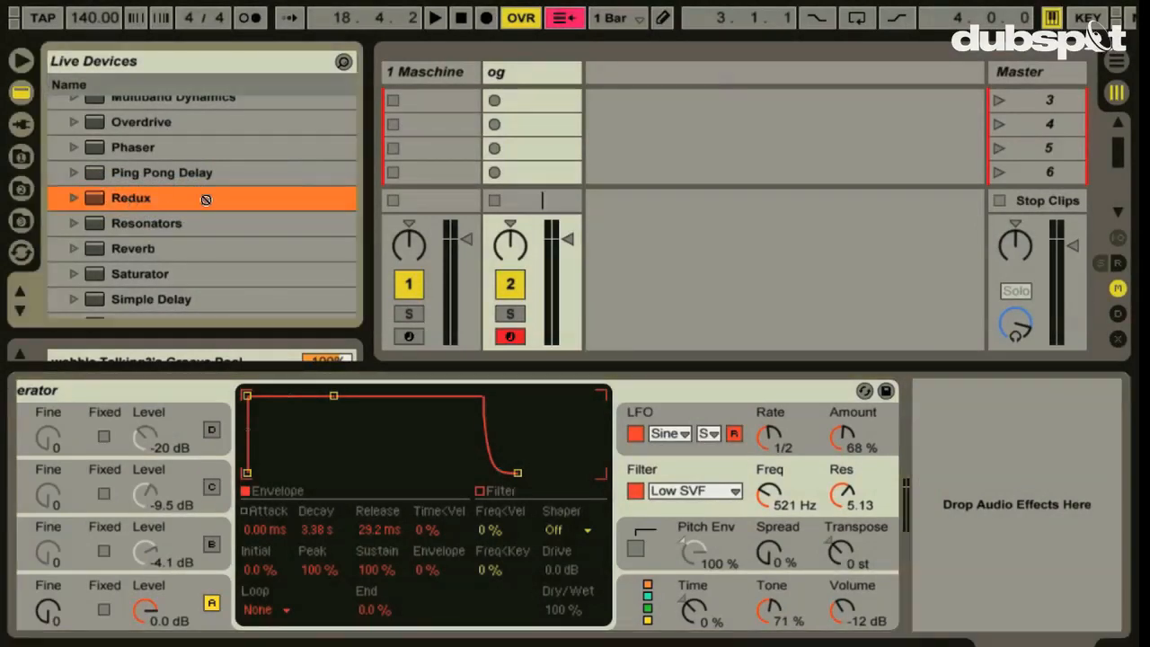
{"action": "left_click_drag", "start_coordinate": [132, 198], "coordinate": [916, 440]}
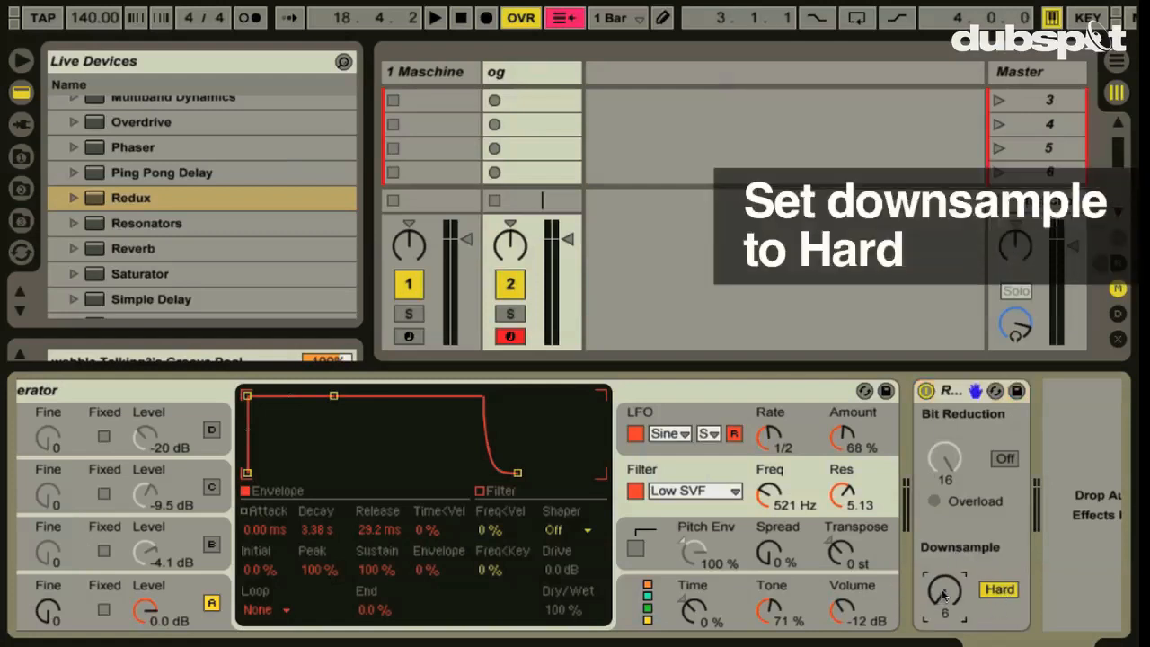
{"action": "left_click_drag", "start_coordinate": [943, 600], "coordinate": [950, 599]}
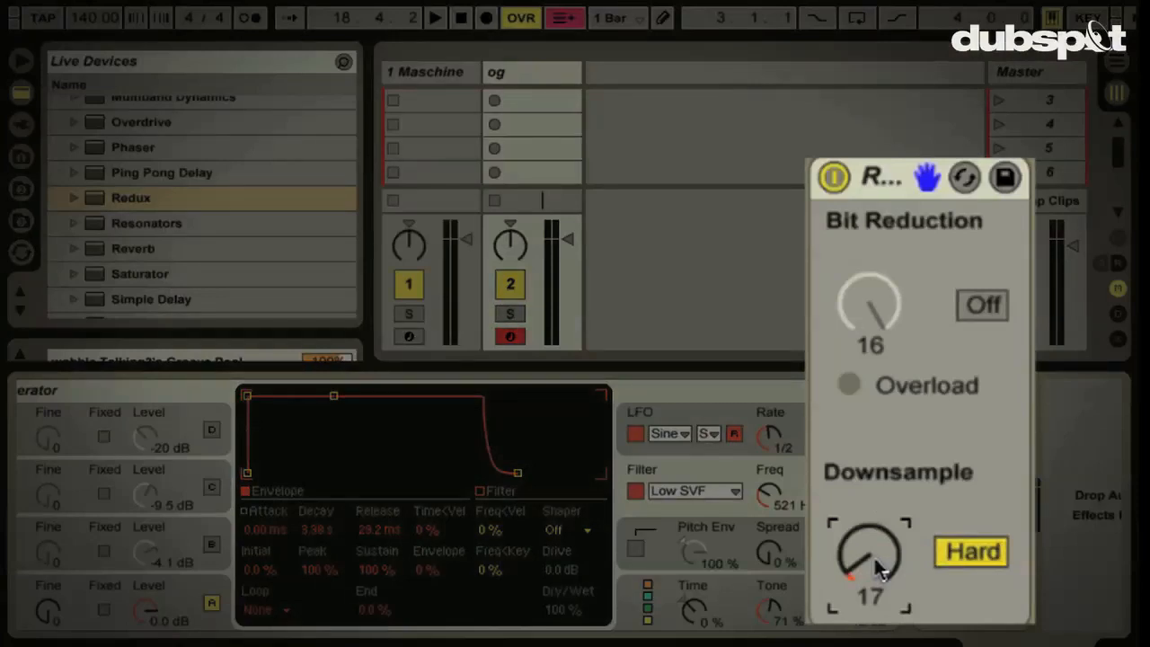
Step: Audition the bass and nudge Redux downsampling up and down, settling at 16
{"action": "key", "text": "space"}
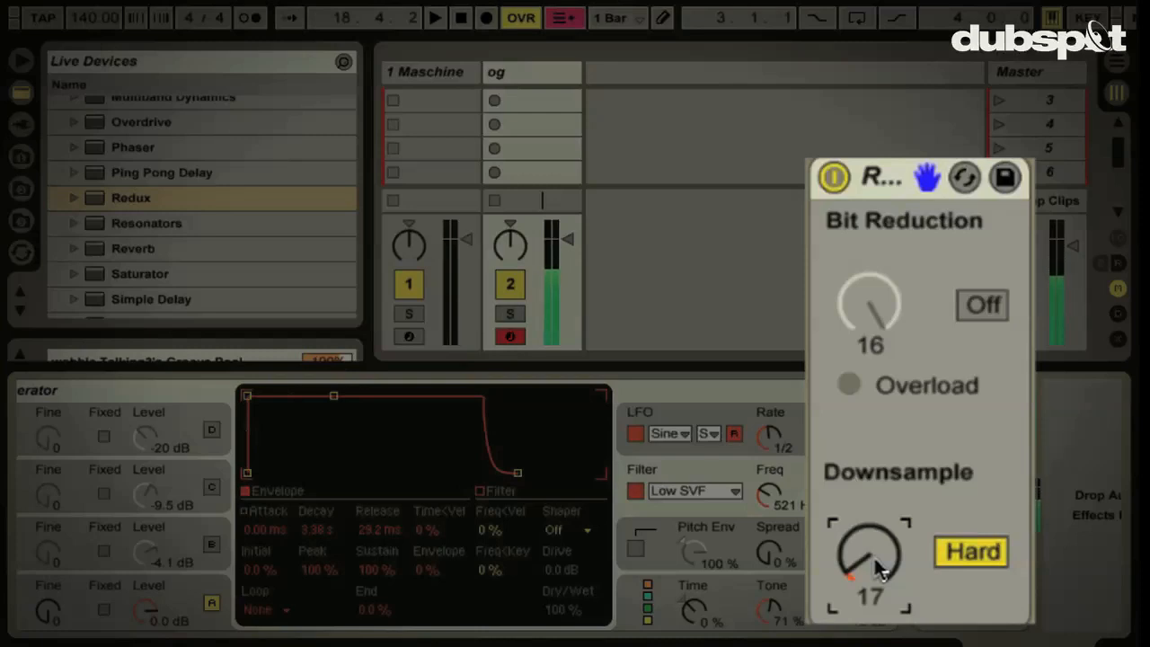
{"action": "key", "text": "space"}
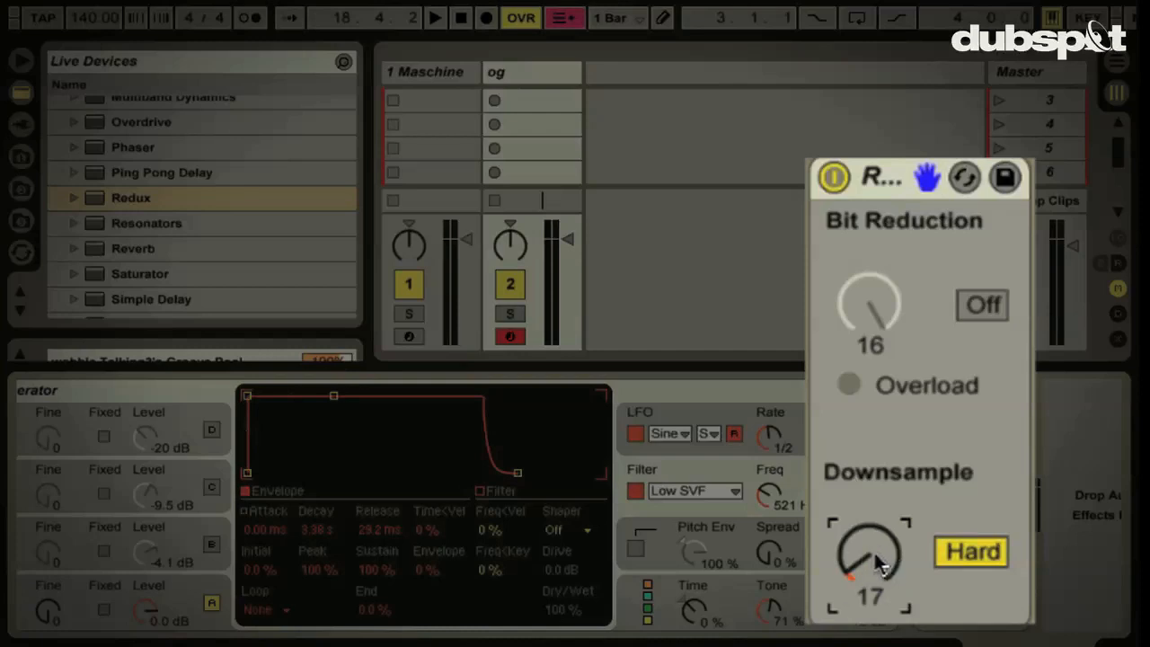
{"action": "left_click_drag", "start_coordinate": [880, 562], "coordinate": [882, 562]}
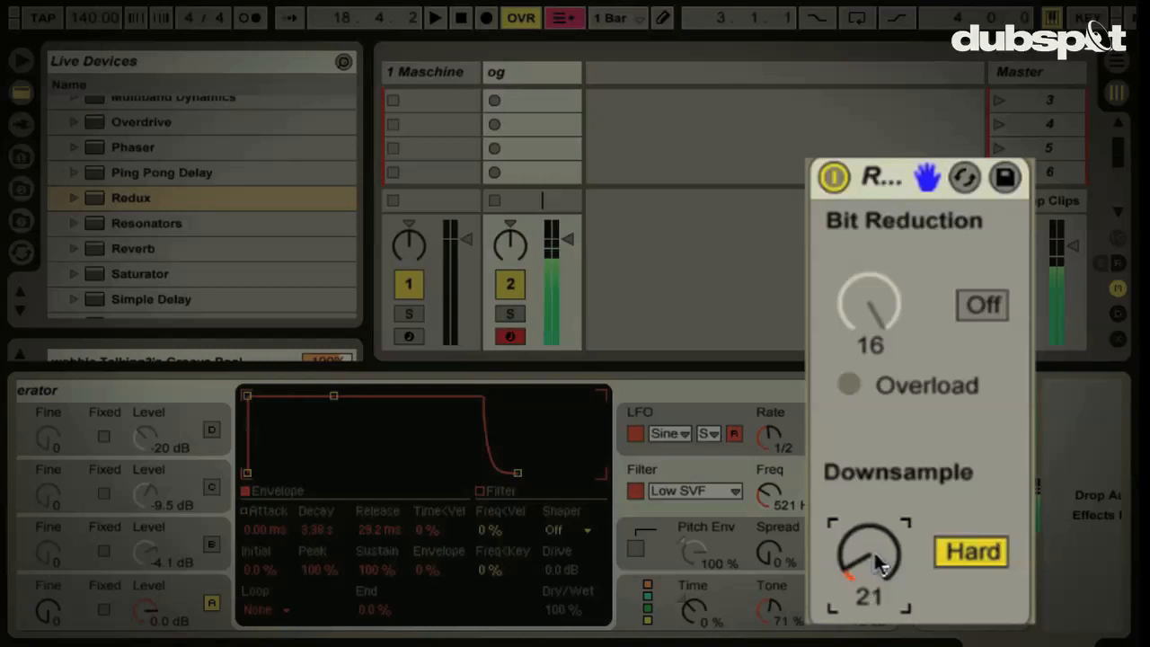
{"action": "left_click_drag", "start_coordinate": [880, 561], "coordinate": [880, 564]}
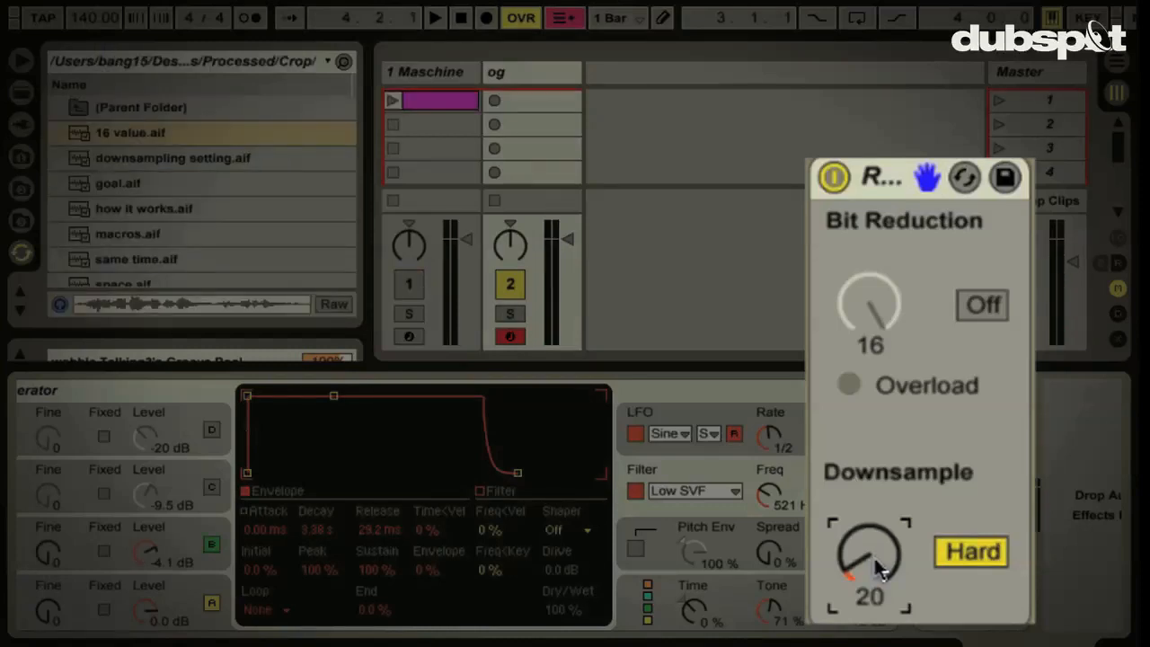
{"action": "left_click_drag", "start_coordinate": [880, 568], "coordinate": [867, 575]}
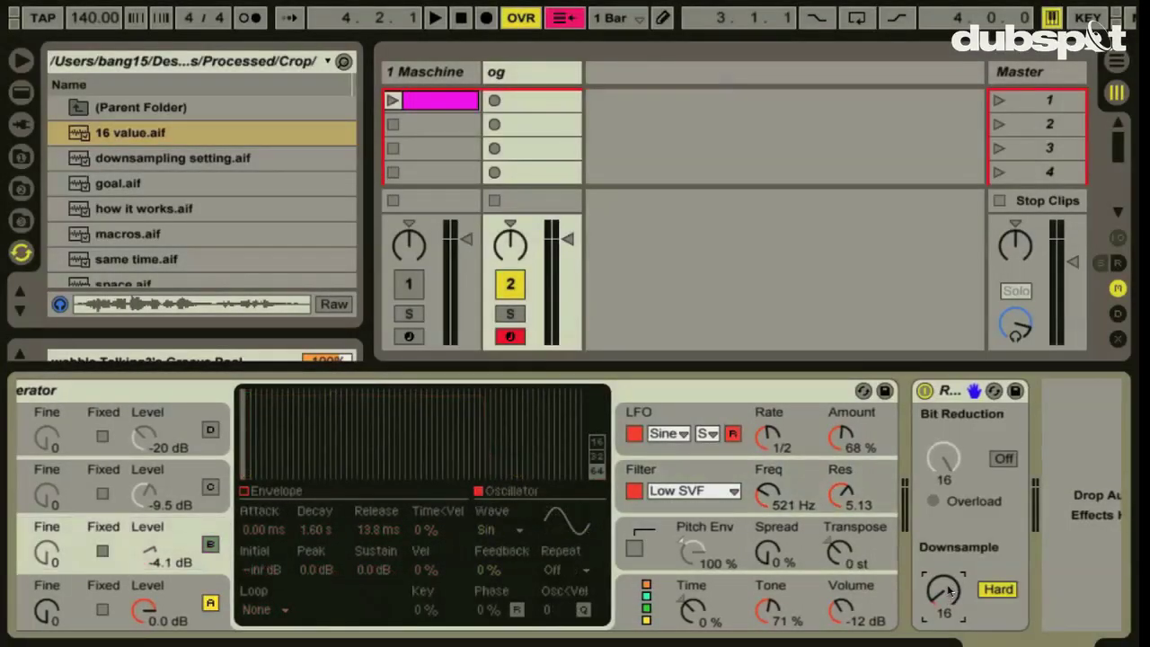
{"action": "scroll", "coordinate": [950, 593], "scroll_direction": "left", "scroll_amount": 3}
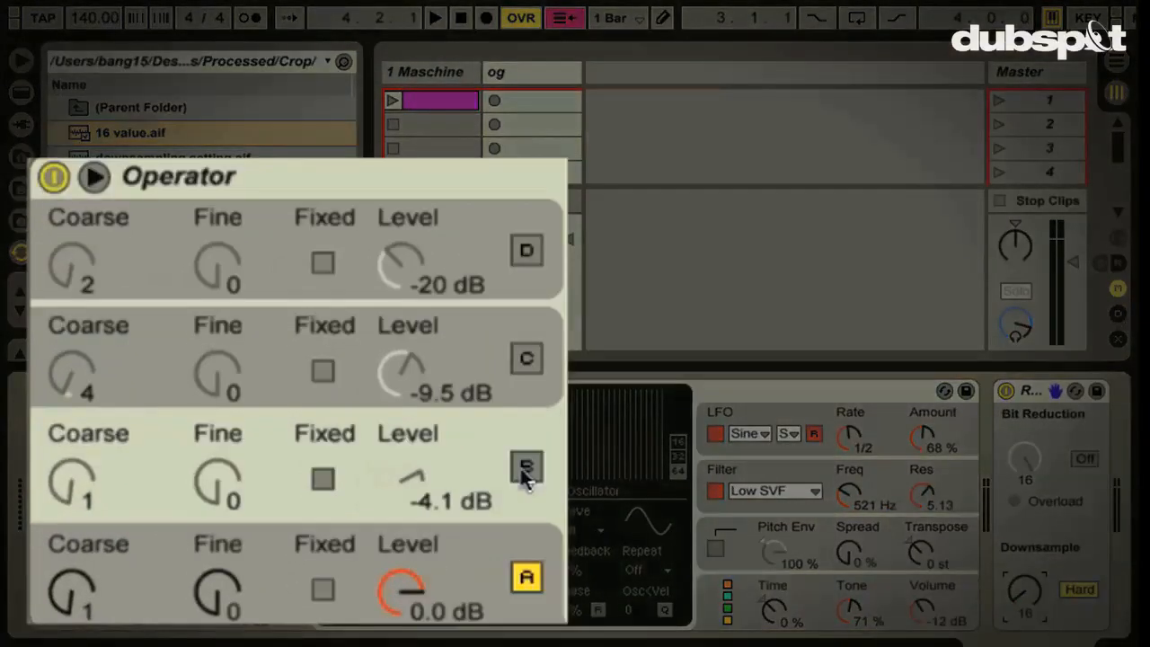
Step: Turn operator B back on and lower its level to -18 dB
{"action": "left_click", "coordinate": [525, 469]}
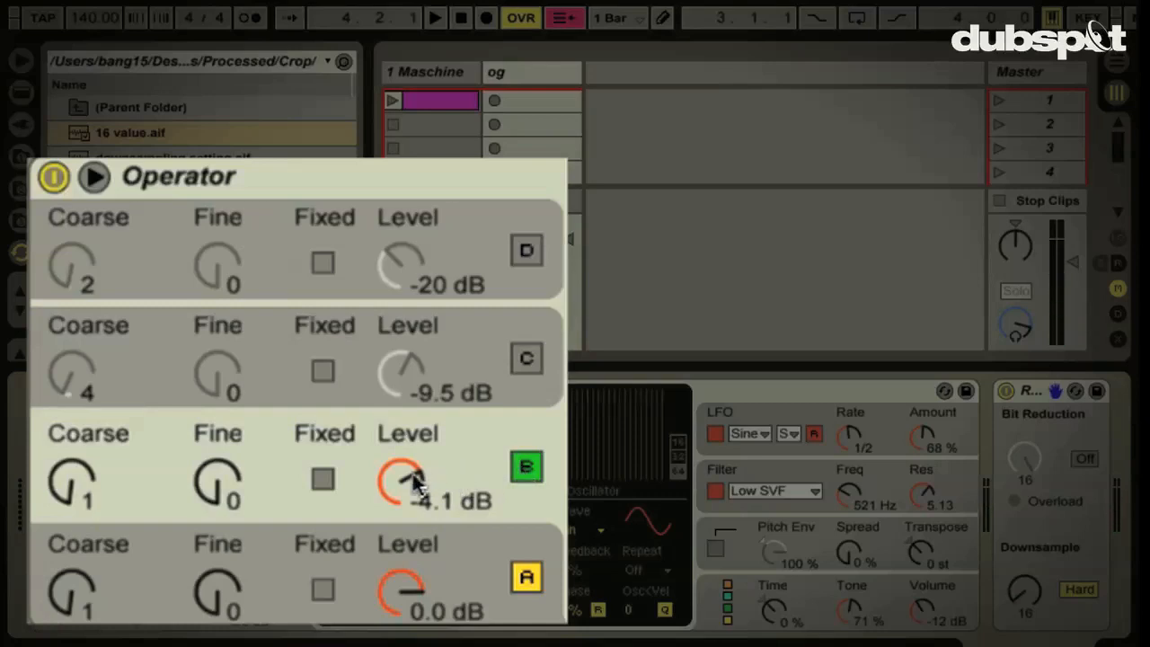
{"action": "left_click_drag", "start_coordinate": [415, 480], "coordinate": [411, 482]}
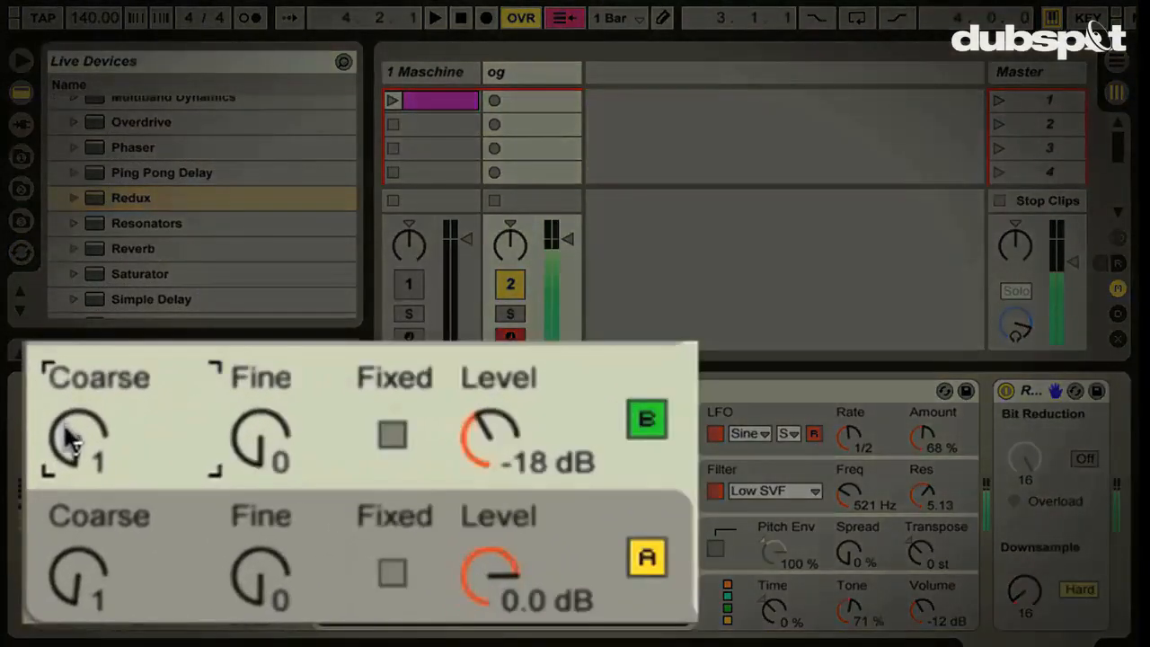
Step: Raise operator B's coarse tuning, settling it at 2
{"action": "left_click_drag", "start_coordinate": [67, 440], "coordinate": [70, 441]}
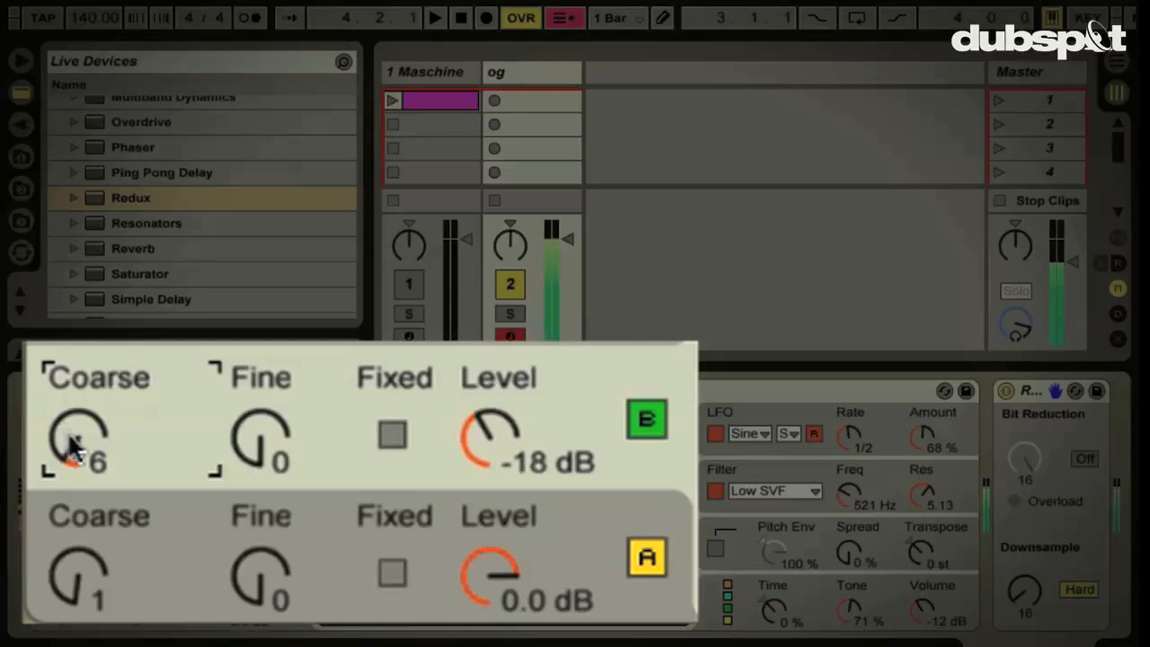
{"action": "left_click_drag", "start_coordinate": [70, 440], "coordinate": [72, 447]}
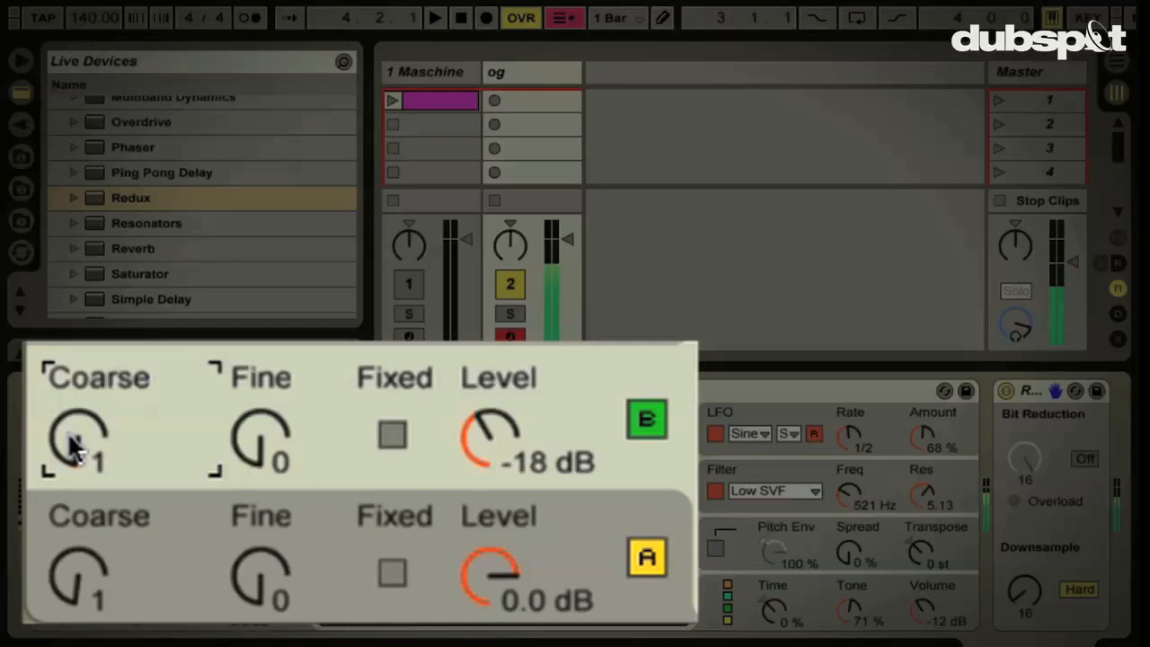
{"action": "left_click_drag", "start_coordinate": [72, 447], "coordinate": [72, 444]}
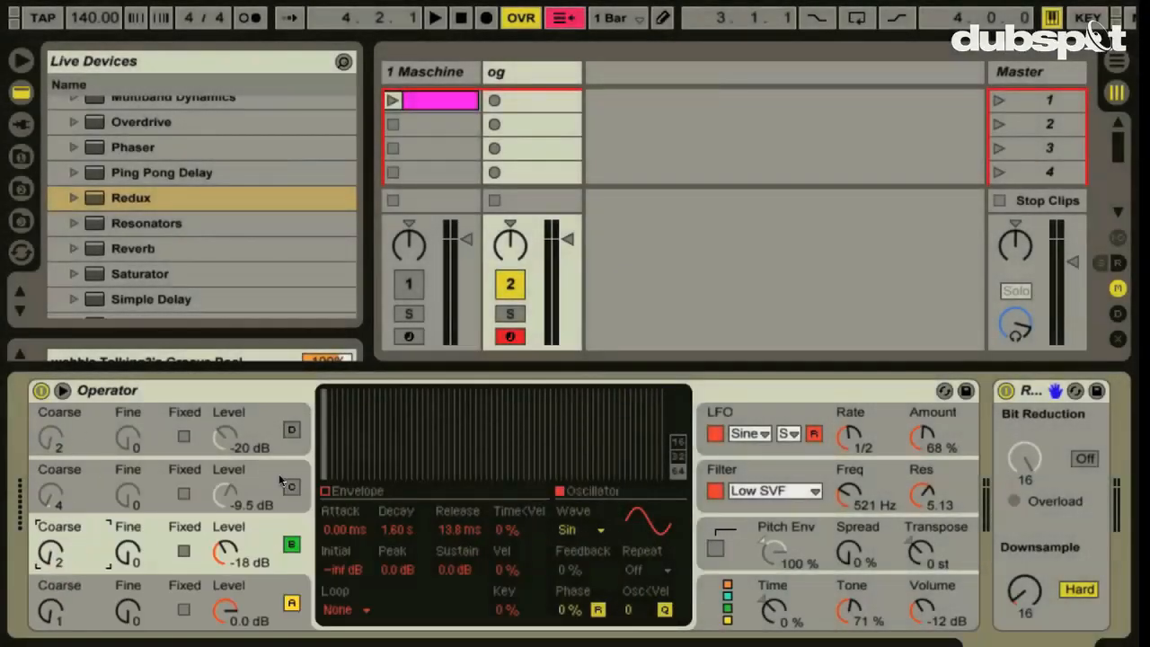
Step: View the envelopes of oscillators D, B and A in turn
{"action": "left_click", "coordinate": [291, 488]}
{"action": "left_click", "coordinate": [263, 425]}
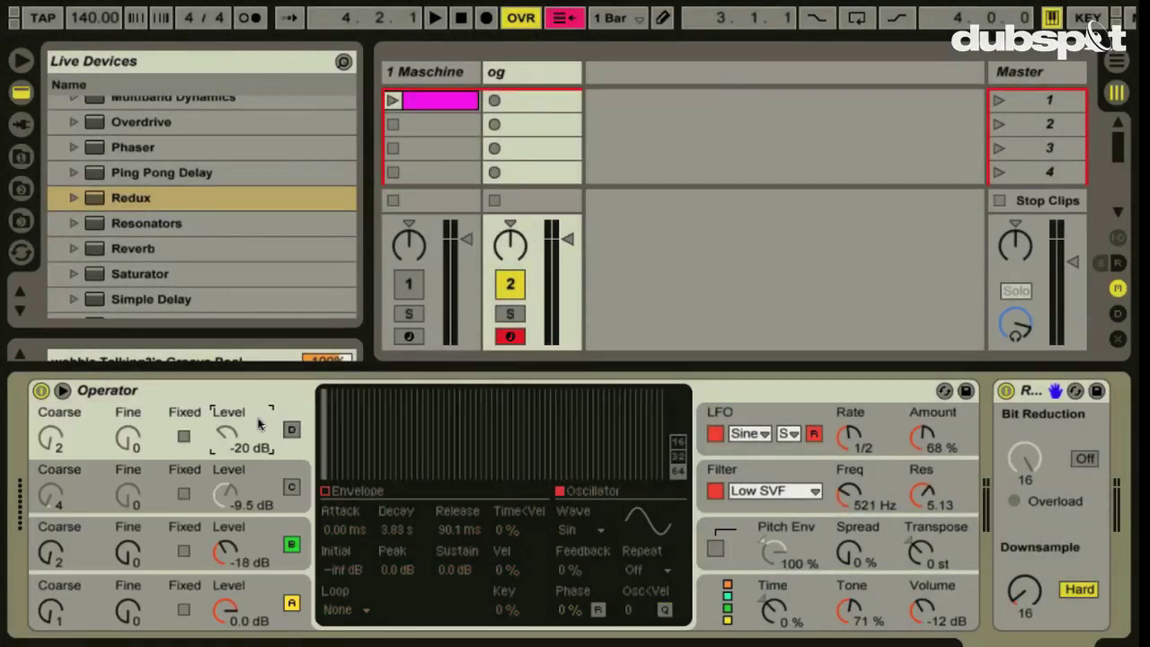
{"action": "left_click", "coordinate": [267, 530]}
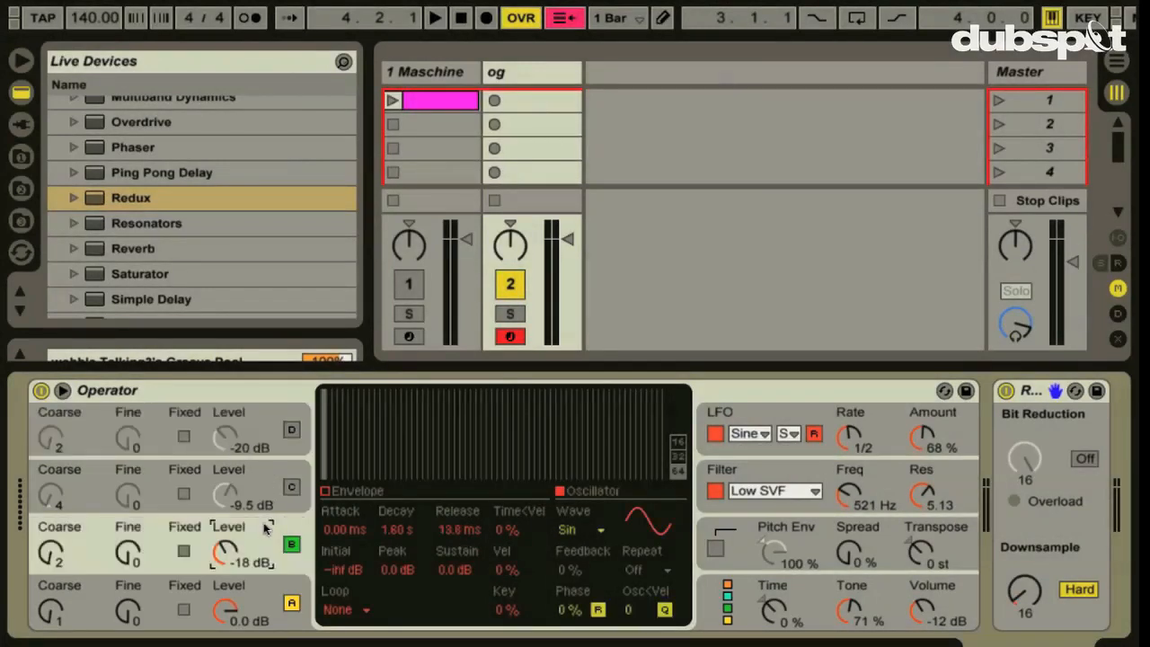
{"action": "left_click", "coordinate": [269, 589]}
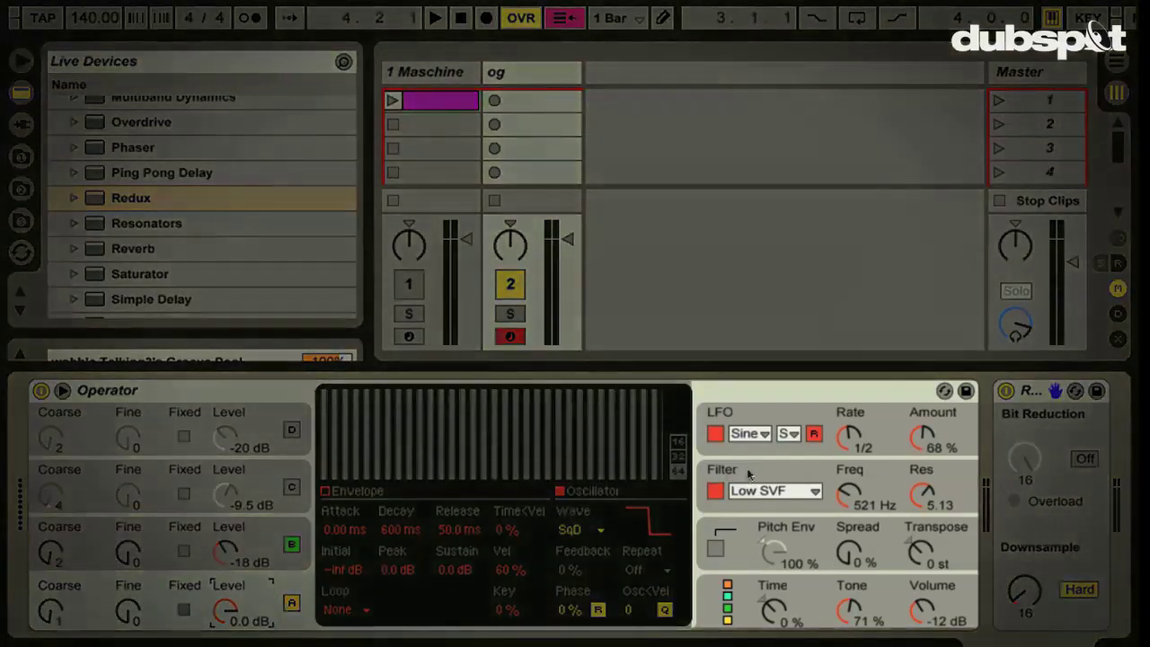
{"action": "left_click", "coordinate": [721, 476]}
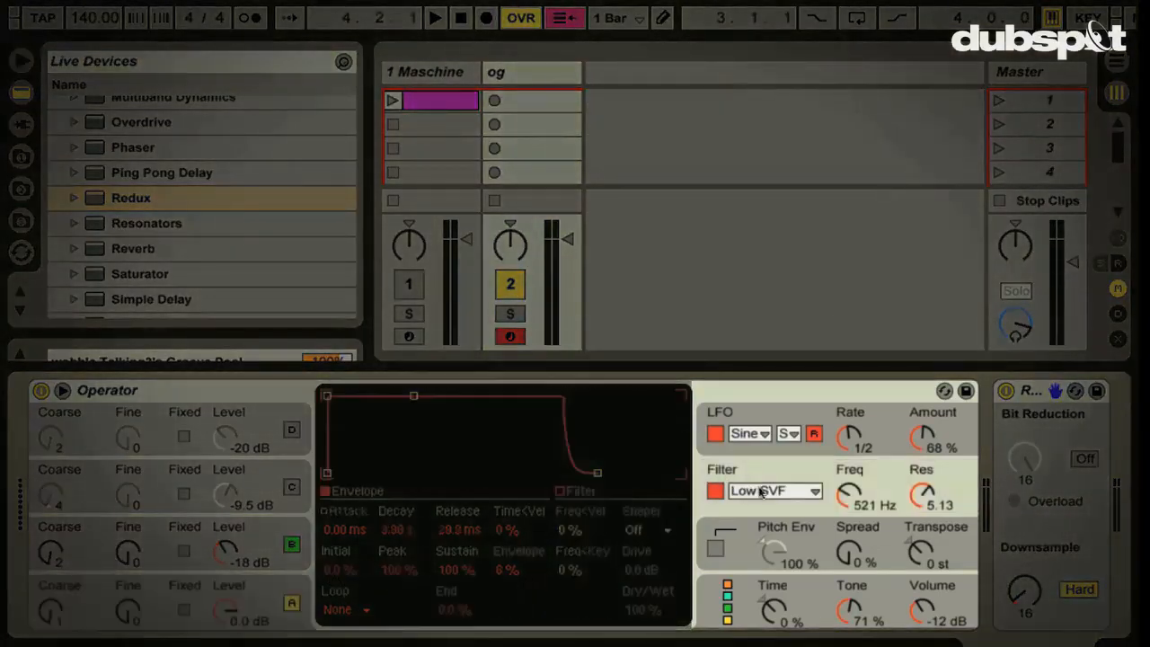
{"action": "left_click", "coordinate": [761, 492]}
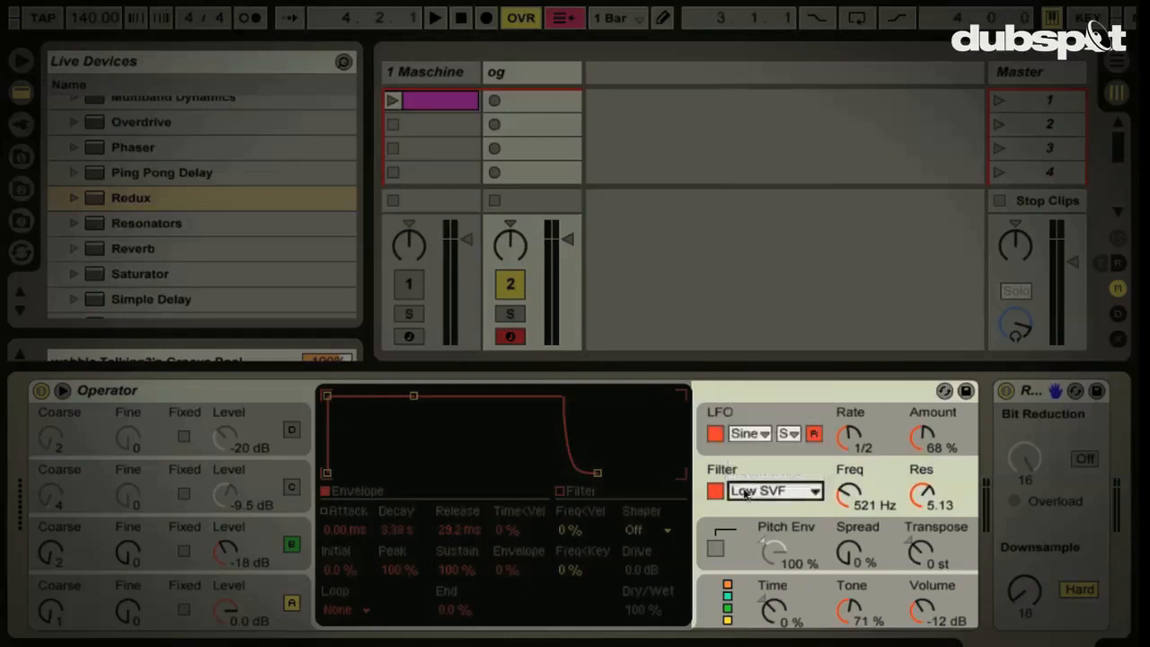
{"action": "left_click", "coordinate": [745, 492]}
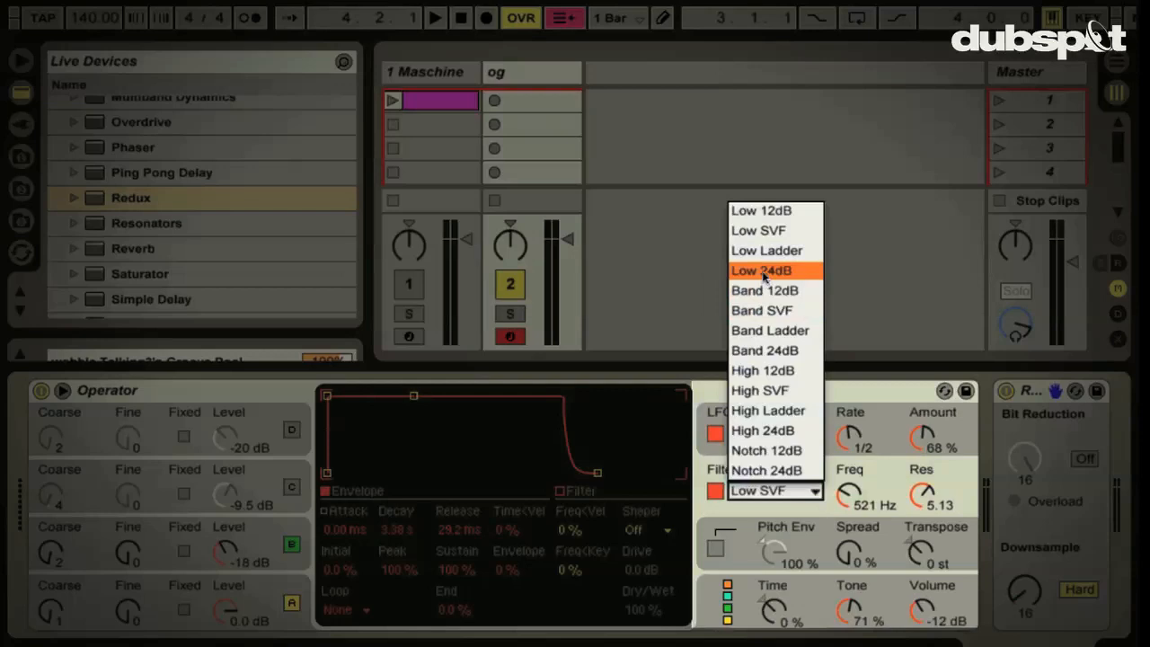
{"action": "left_click", "coordinate": [764, 270]}
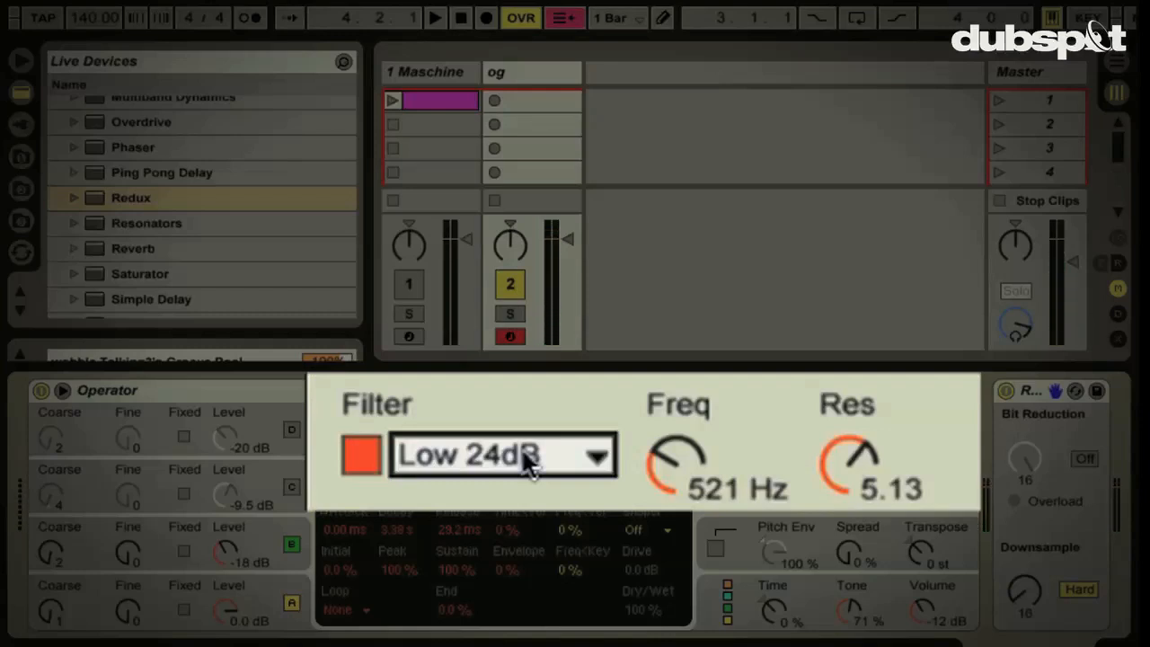
{"action": "left_click", "coordinate": [784, 492]}
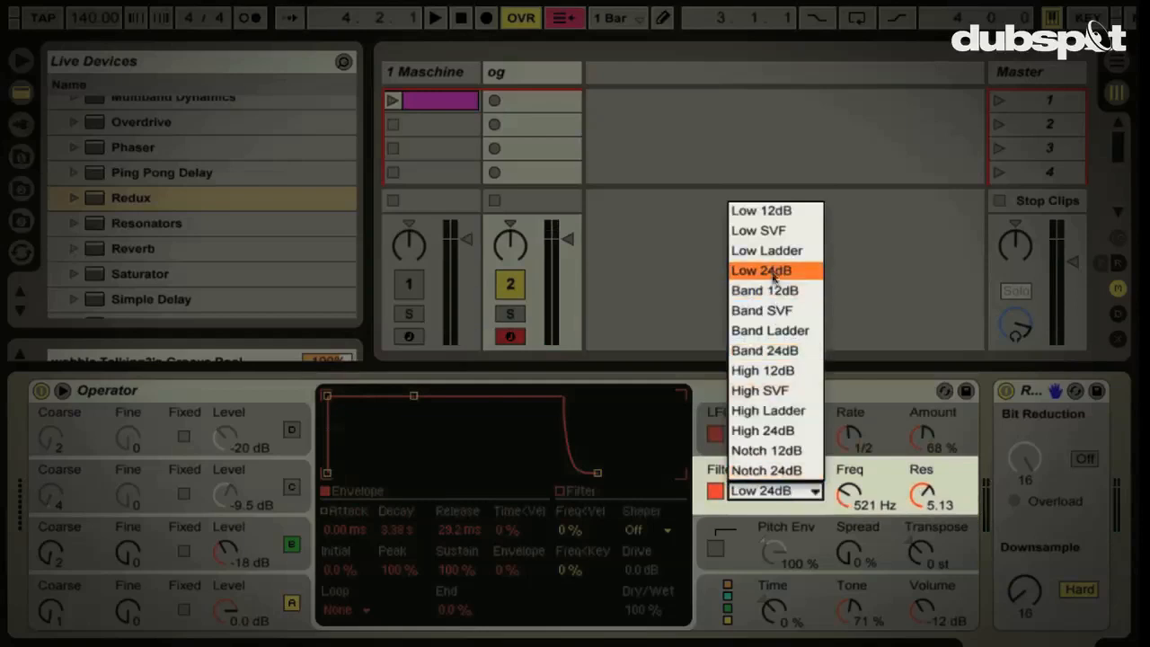
{"action": "left_click", "coordinate": [768, 232]}
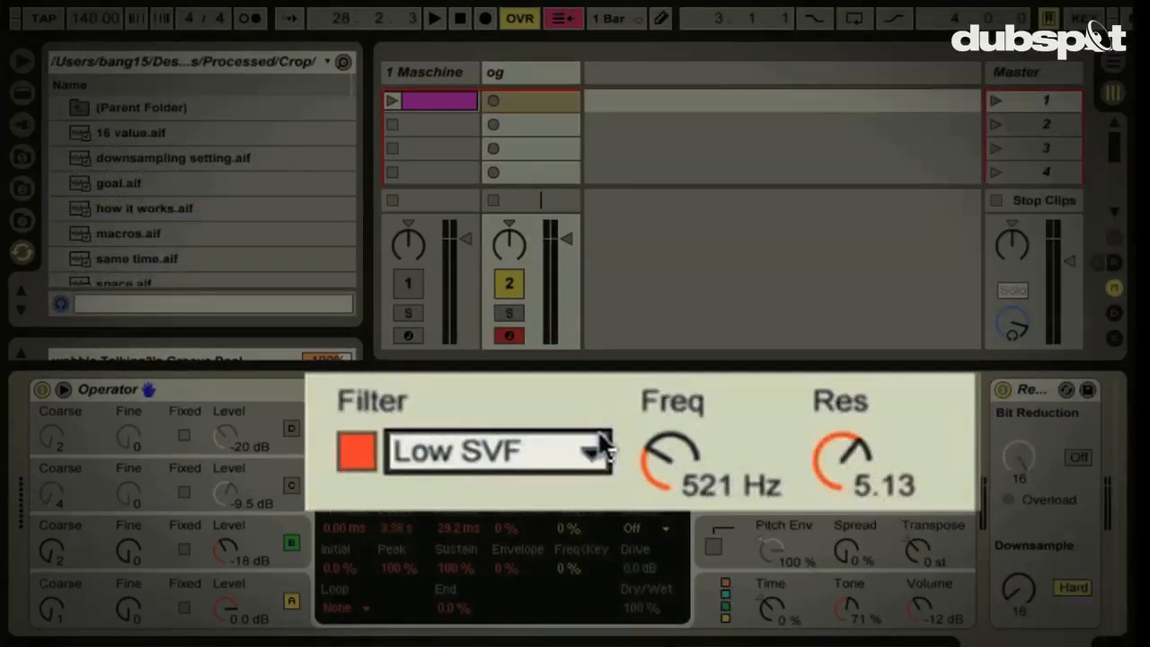
Step: Sweep filter resonance up to about 9 and near zero, settling at 6.96
{"action": "left_click", "coordinate": [844, 454]}
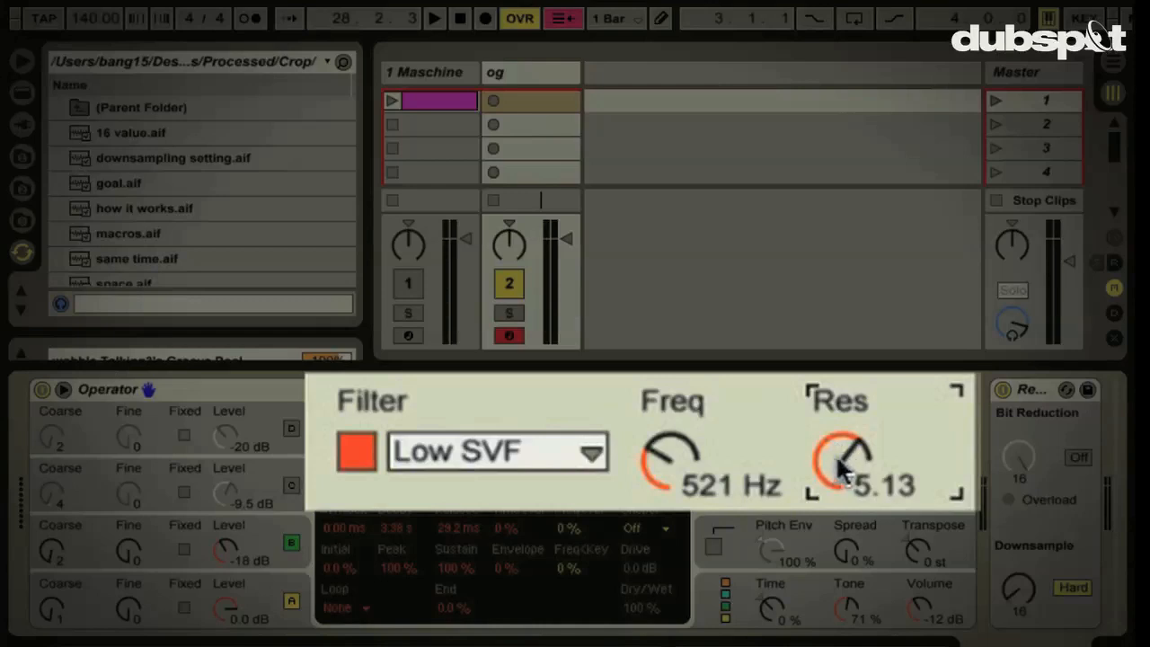
{"action": "left_click_drag", "start_coordinate": [835, 454], "coordinate": [835, 450]}
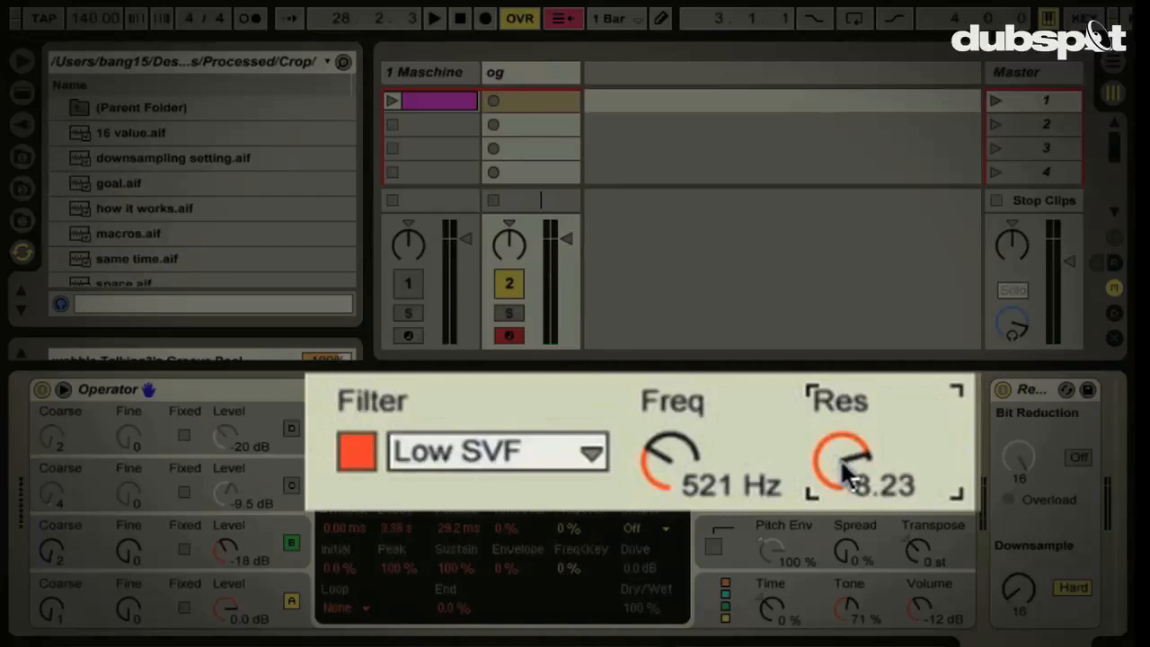
{"action": "left_click_drag", "start_coordinate": [844, 476], "coordinate": [840, 459]}
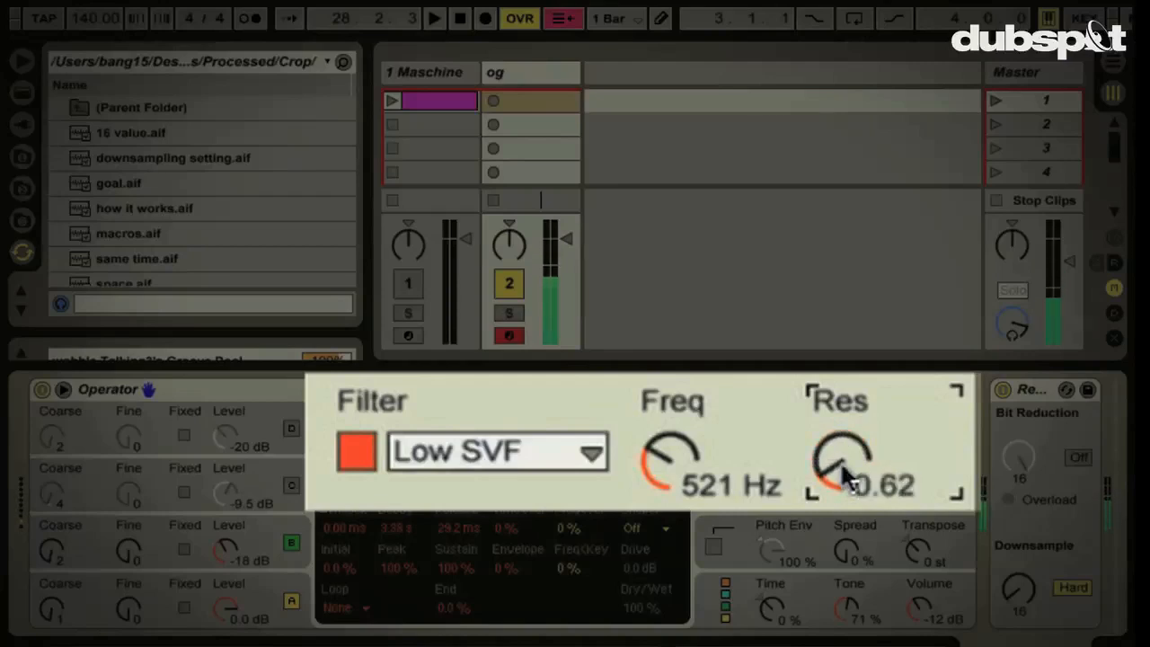
{"action": "left_click_drag", "start_coordinate": [839, 460], "coordinate": [850, 477]}
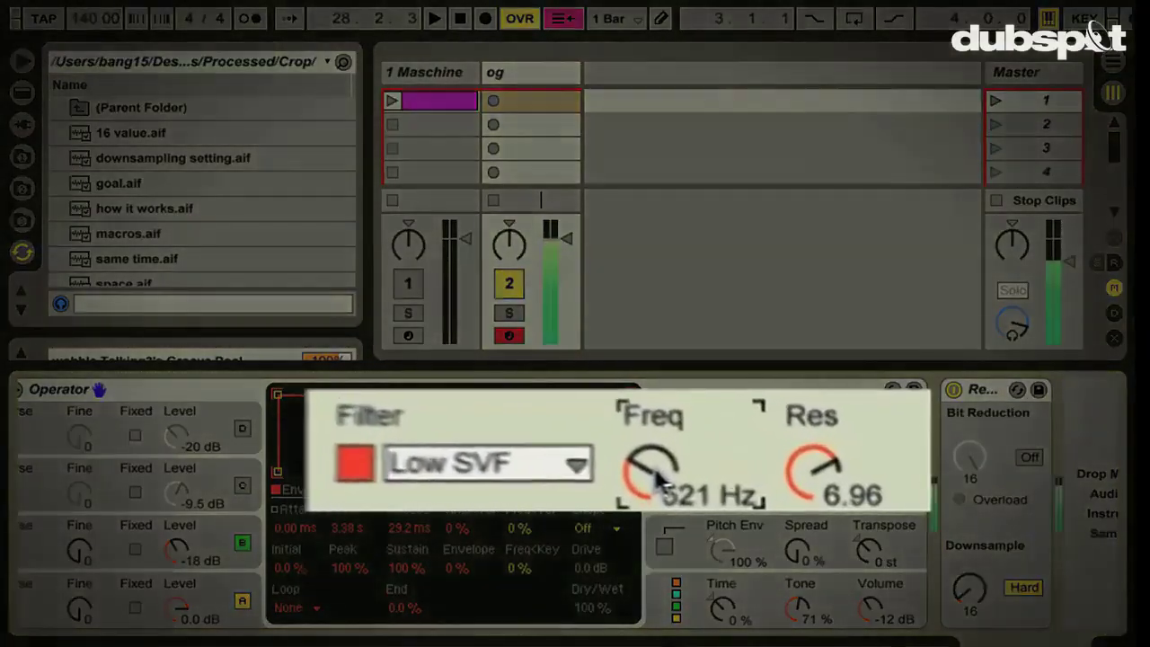
Step: Sweep the filter cutoff from 521 Hz down to 50 Hz and up, settling at 329 Hz
{"action": "left_click_drag", "start_coordinate": [653, 464], "coordinate": [638, 463]}
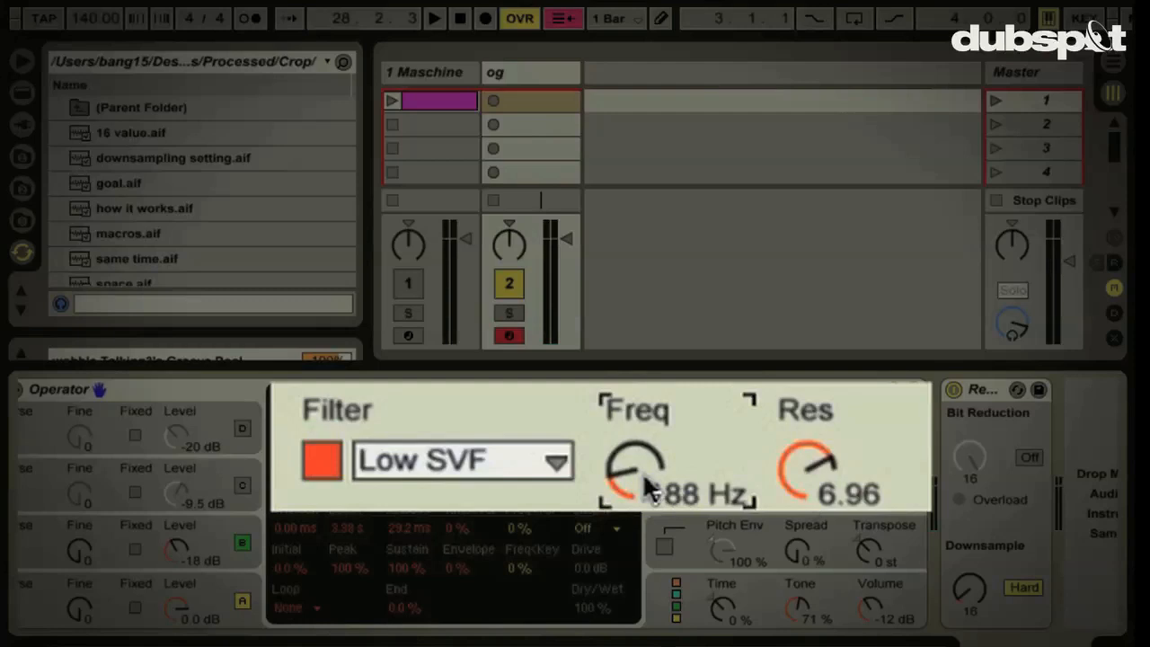
{"action": "left_click_drag", "start_coordinate": [642, 472], "coordinate": [629, 467]}
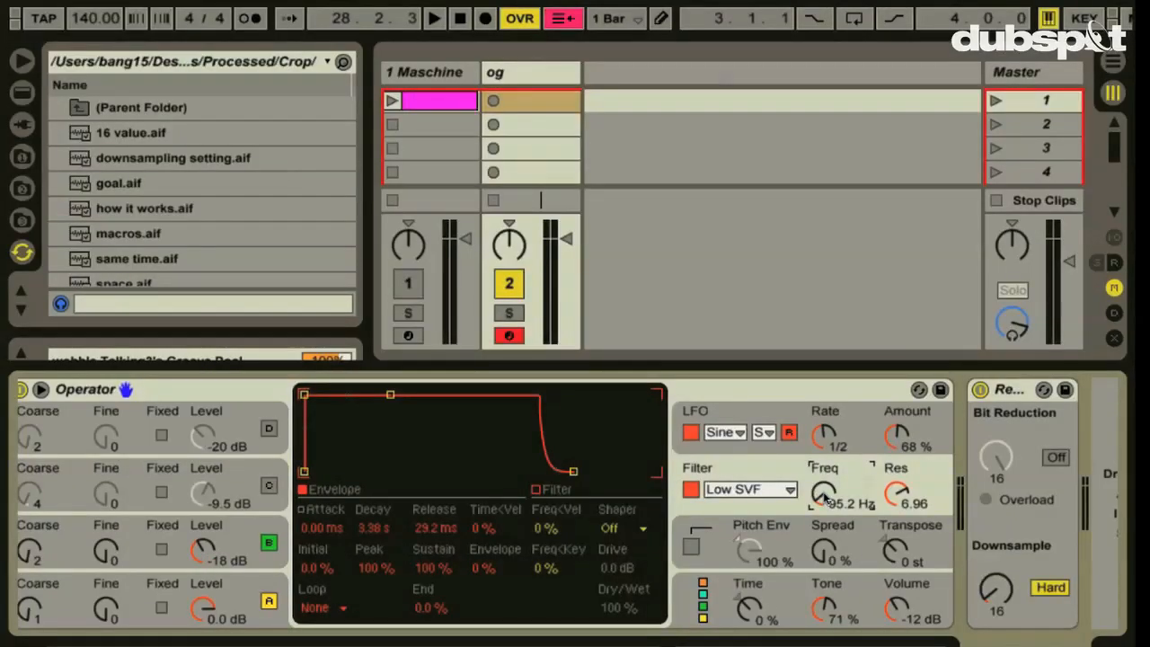
{"action": "left_click_drag", "start_coordinate": [822, 493], "coordinate": [823, 491]}
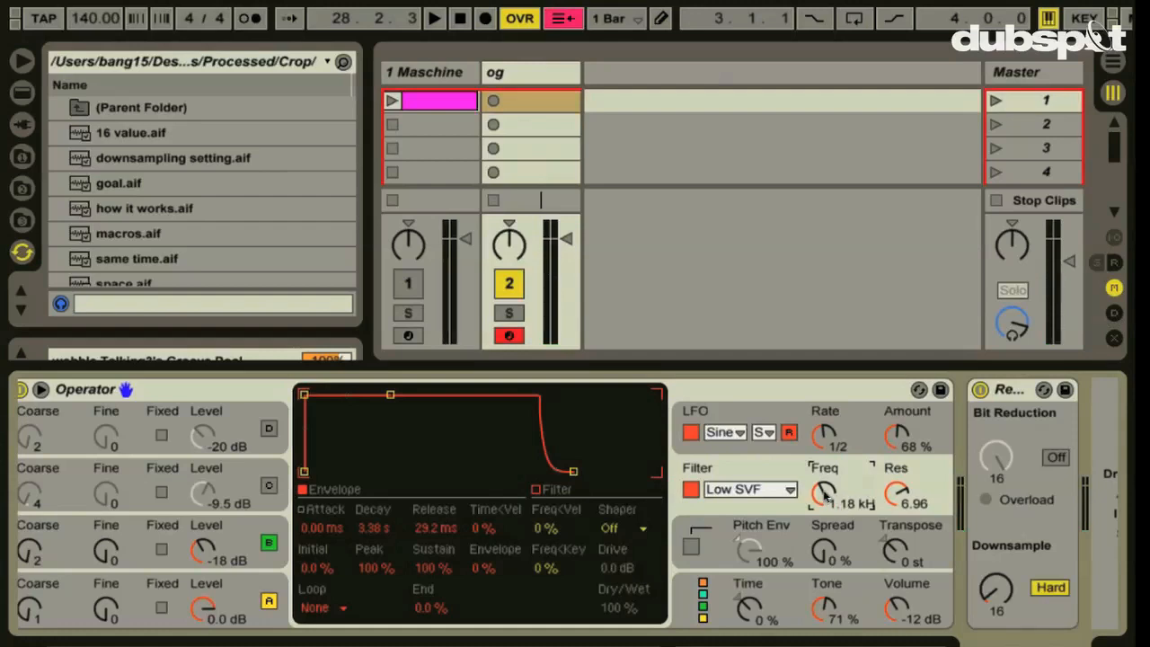
{"action": "left_click_drag", "start_coordinate": [824, 492], "coordinate": [823, 499]}
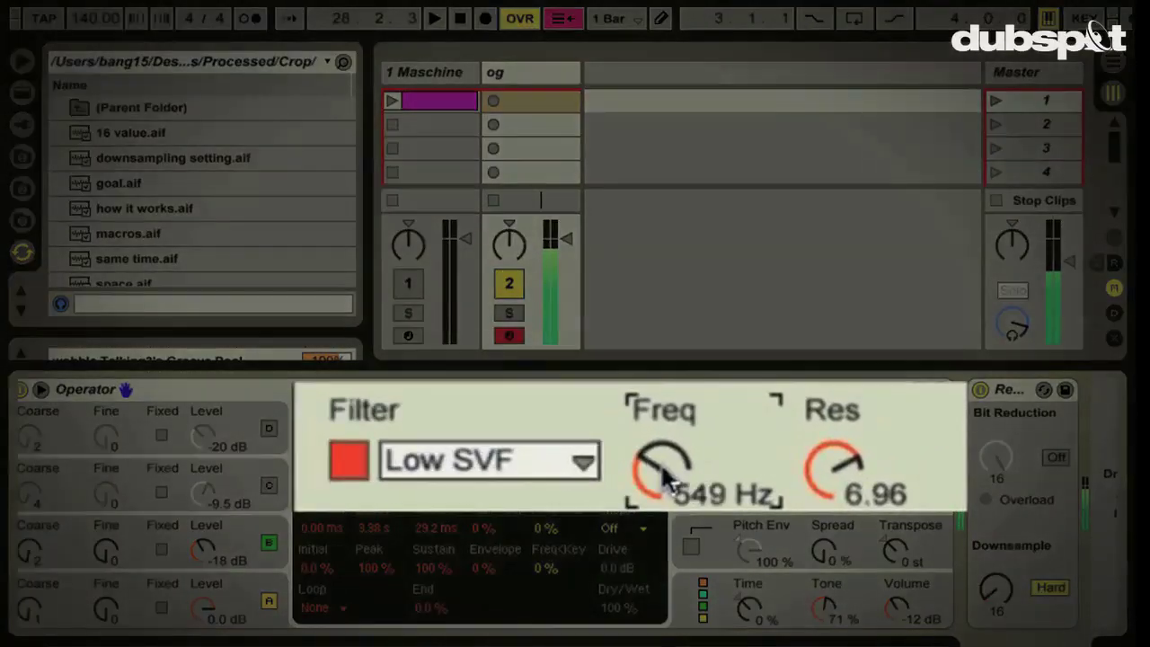
{"action": "left_click_drag", "start_coordinate": [660, 462], "coordinate": [660, 460]}
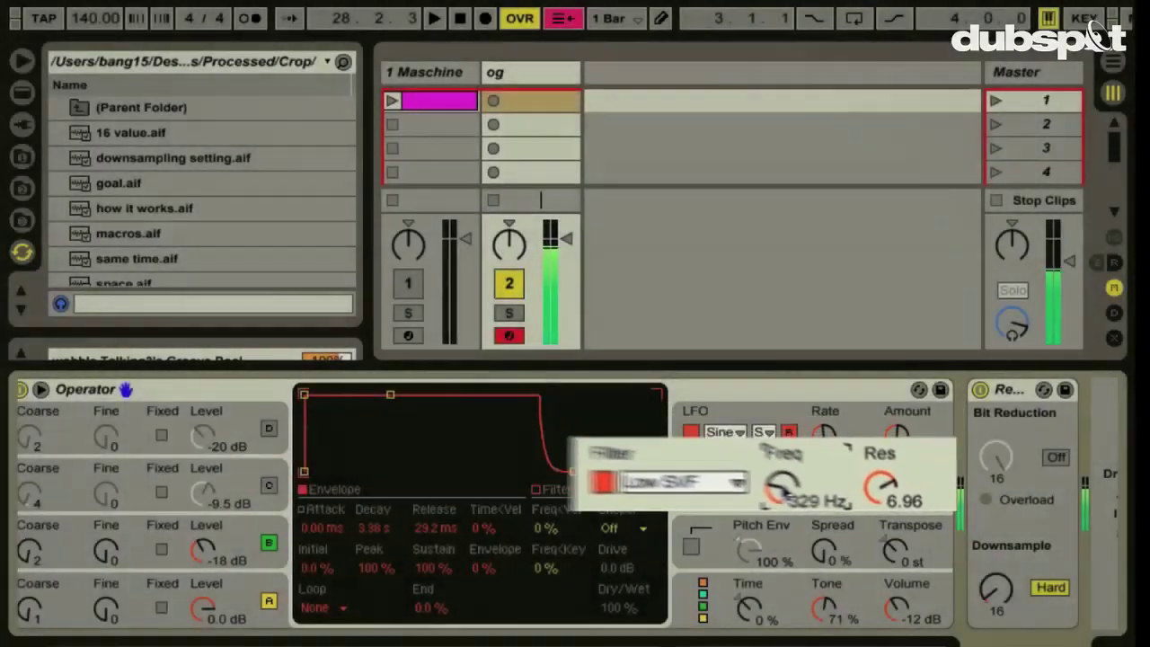
{"action": "scroll", "coordinate": [822, 492], "scroll_direction": "right", "scroll_amount": 2}
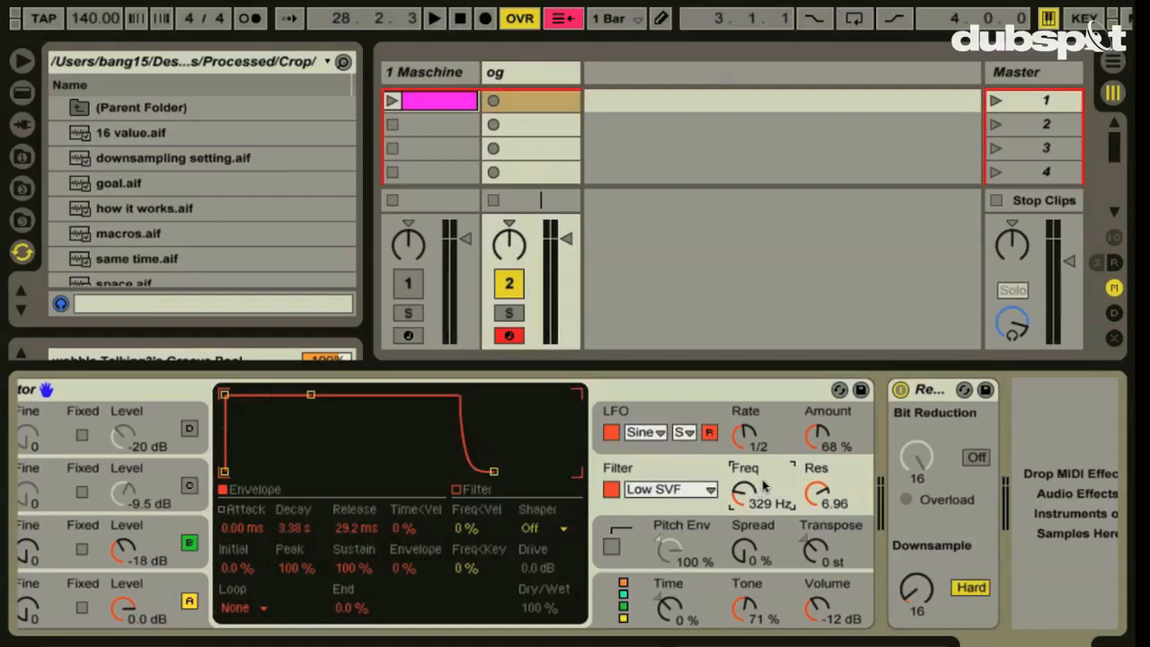
Step: Audition LFO amounts above 90 % and near 40 %, returning to 68 %
{"action": "left_click", "coordinate": [817, 440]}
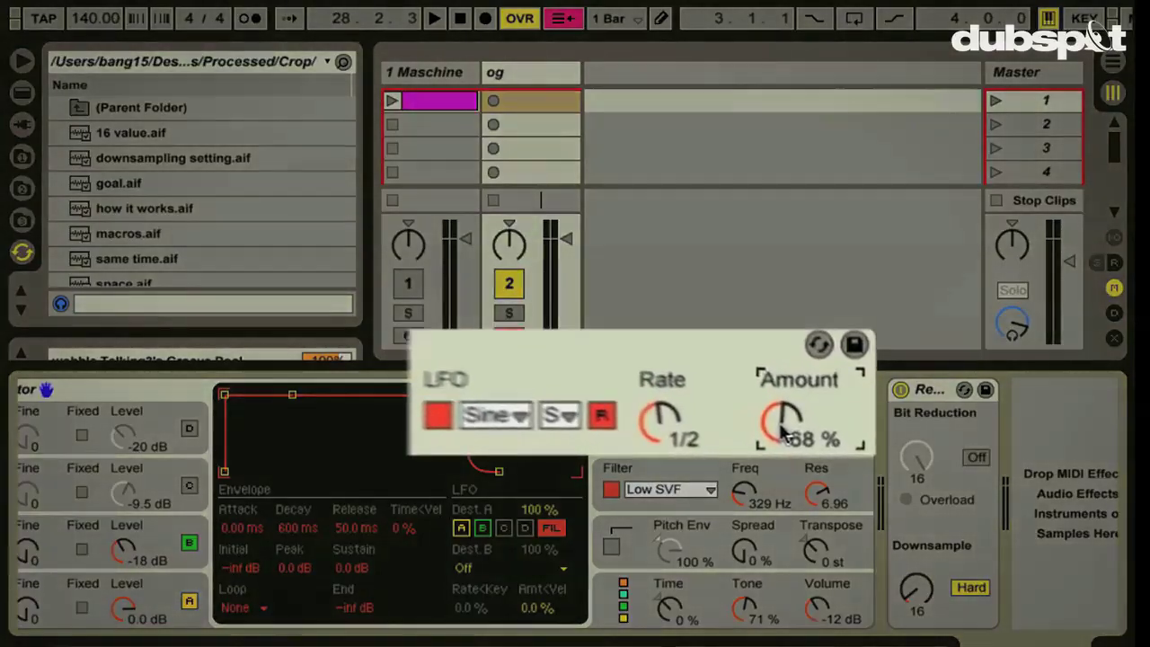
{"action": "left_click_drag", "start_coordinate": [819, 442], "coordinate": [819, 422]}
{"action": "left_click_drag", "start_coordinate": [750, 418], "coordinate": [749, 421]}
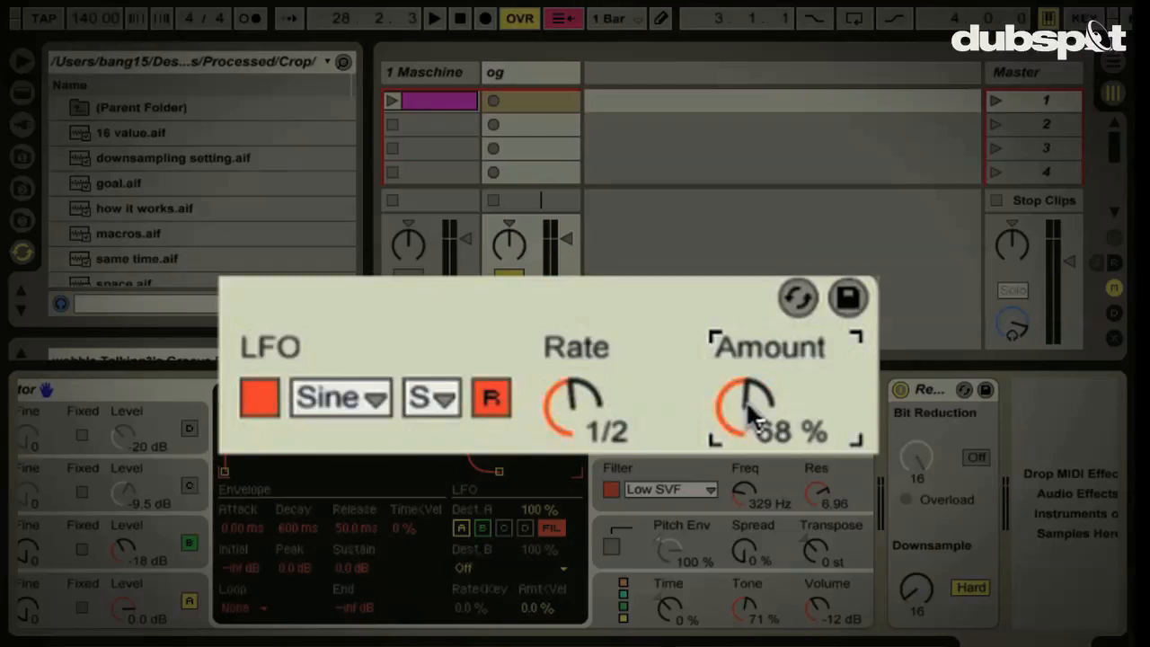
{"action": "left_click_drag", "start_coordinate": [749, 413], "coordinate": [754, 420]}
Step: Speed the LFO rate up to 1/12 briefly, then set it to 1/4
{"action": "left_click", "coordinate": [588, 415]}
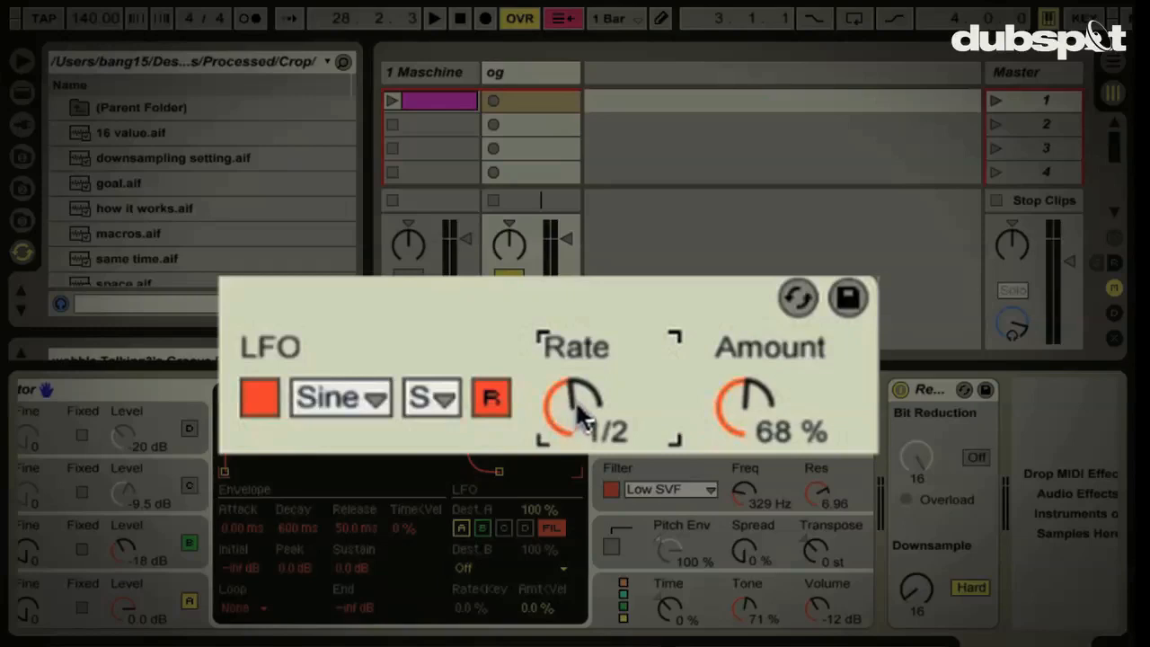
{"action": "left_click_drag", "start_coordinate": [580, 411], "coordinate": [575, 402]}
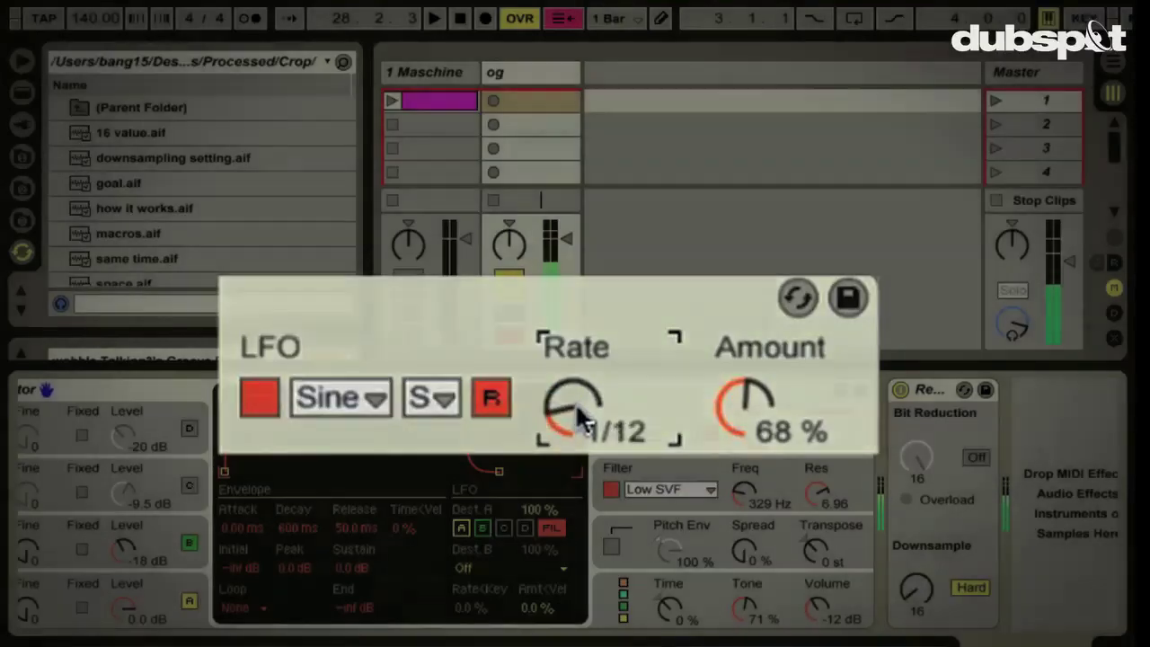
{"action": "left_click_drag", "start_coordinate": [750, 440], "coordinate": [749, 438]}
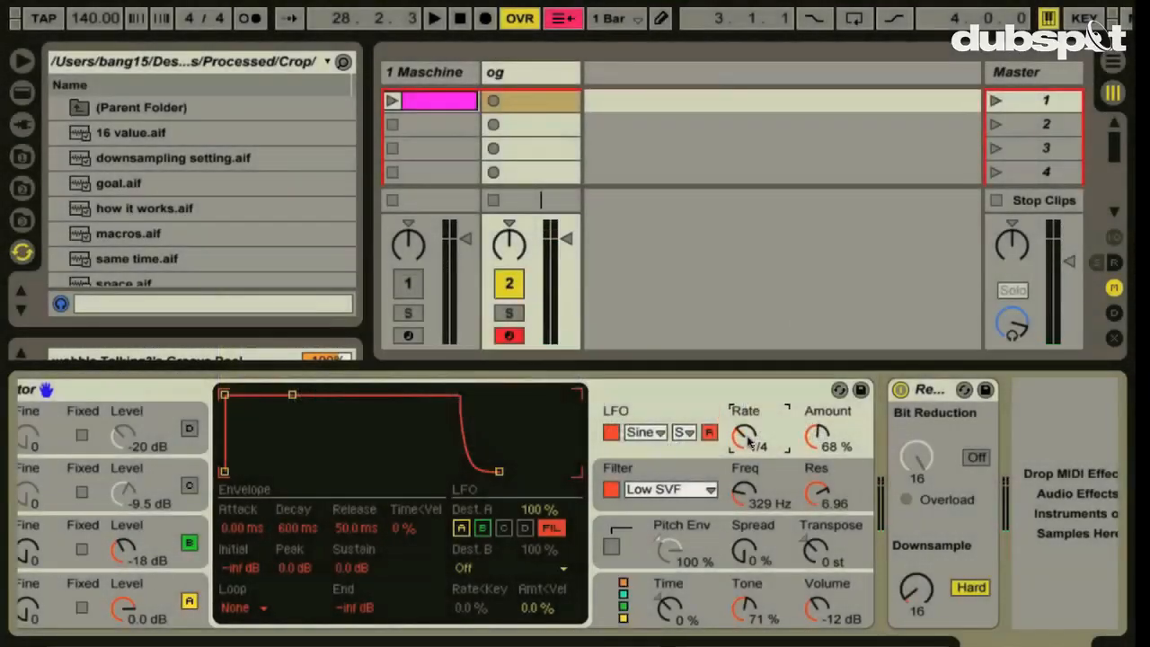